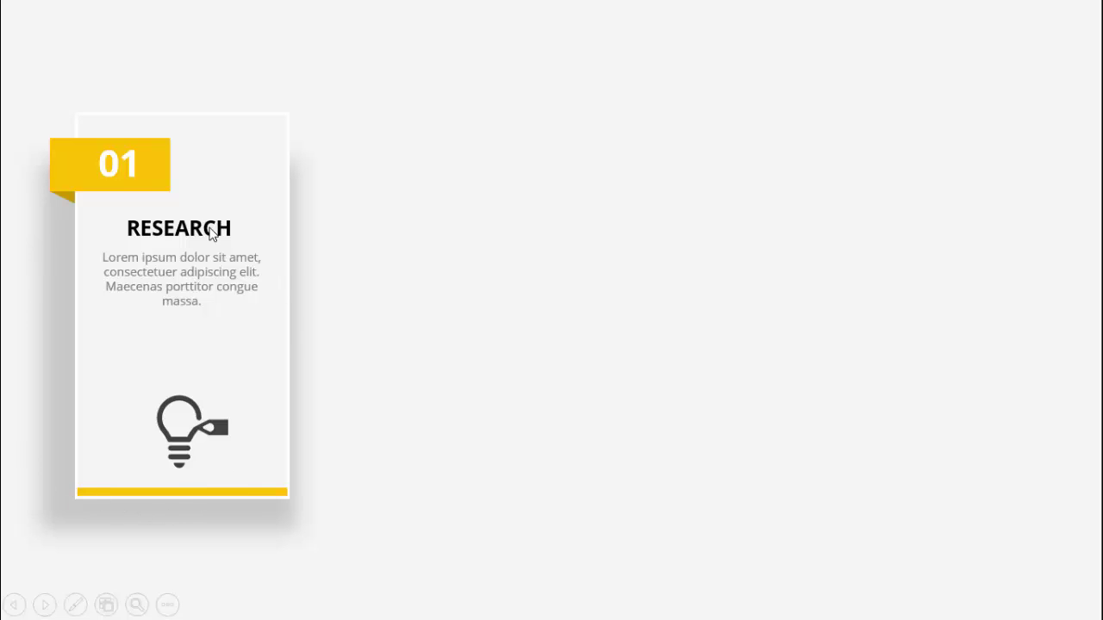
- In Slide Show, fly in option cards 02, 03 and 04, then advance to the logo slide
left_click(883, 362)
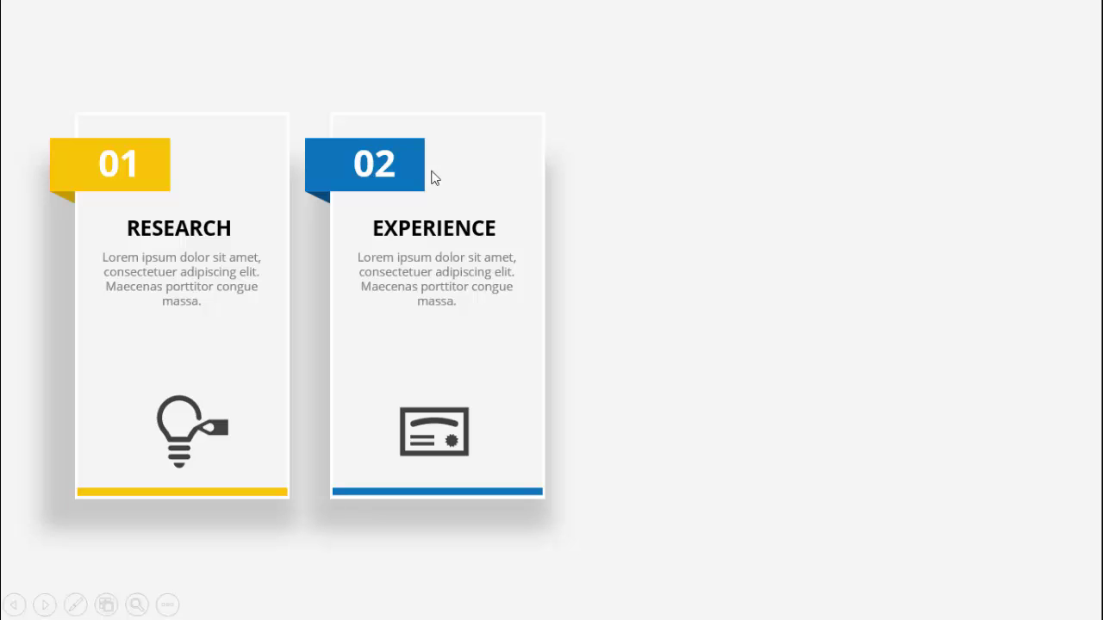
left_click(964, 399)
left_click(964, 398)
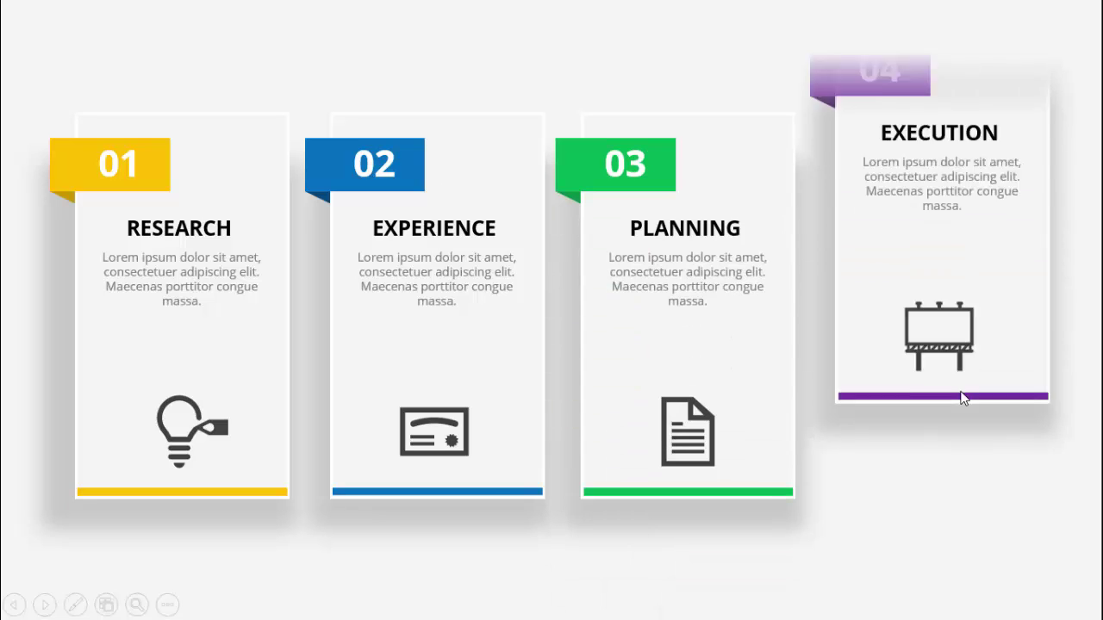
left_click(964, 393)
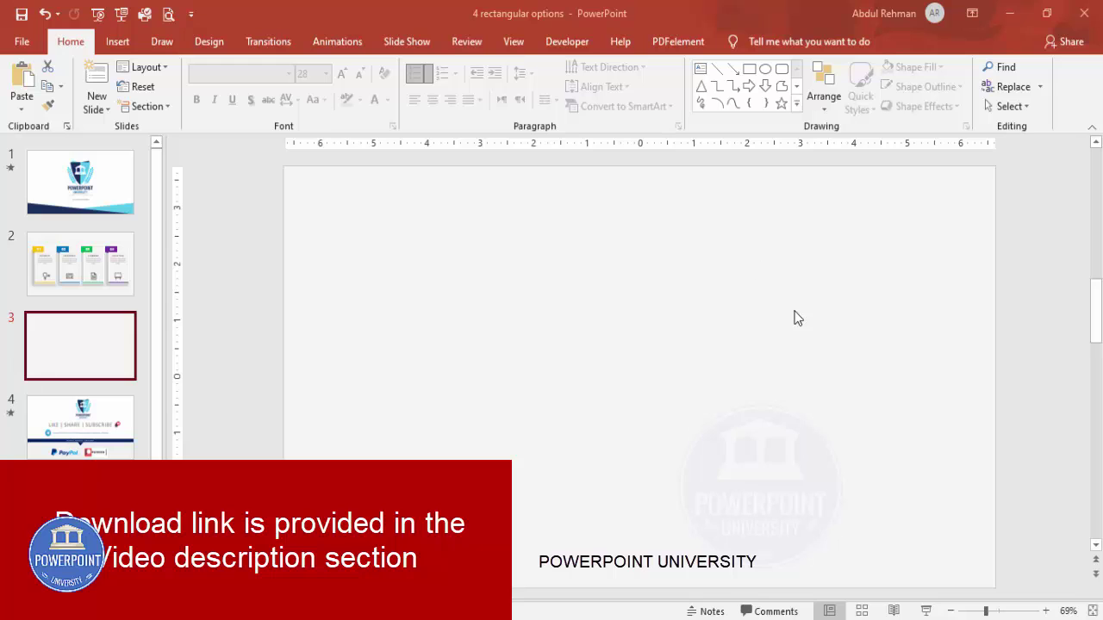
- Draw a tall rectangle on the left side of the blank slide
left_click(112, 43)
left_click(254, 102)
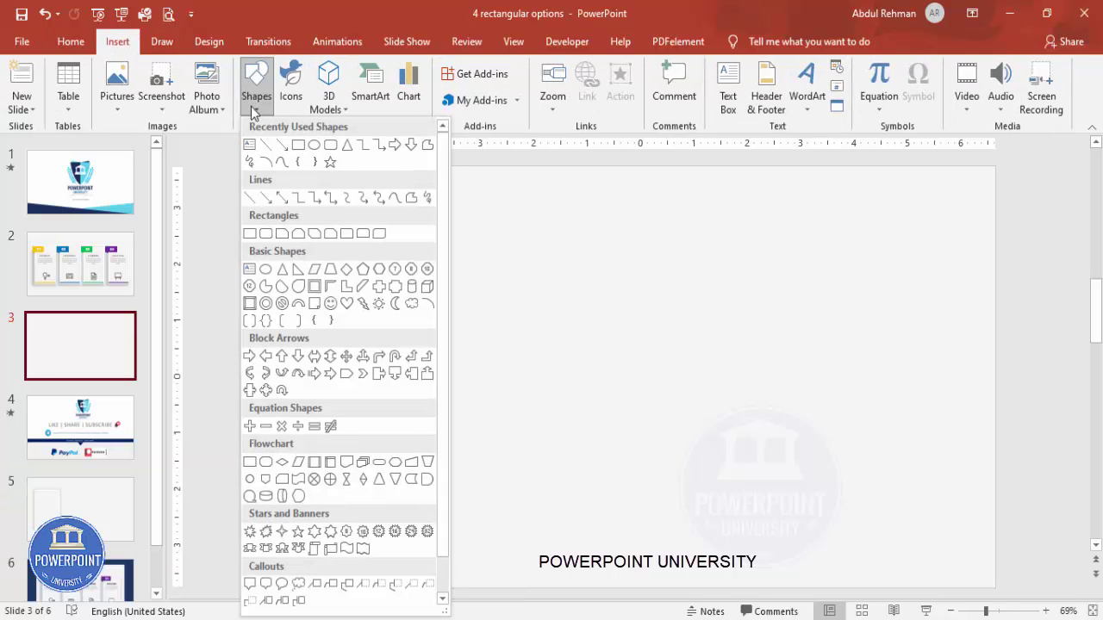
left_click(249, 231)
left_click_drag(351, 269, 493, 527)
- Give the rectangle a white outline 4½ pt thick
left_click(395, 86)
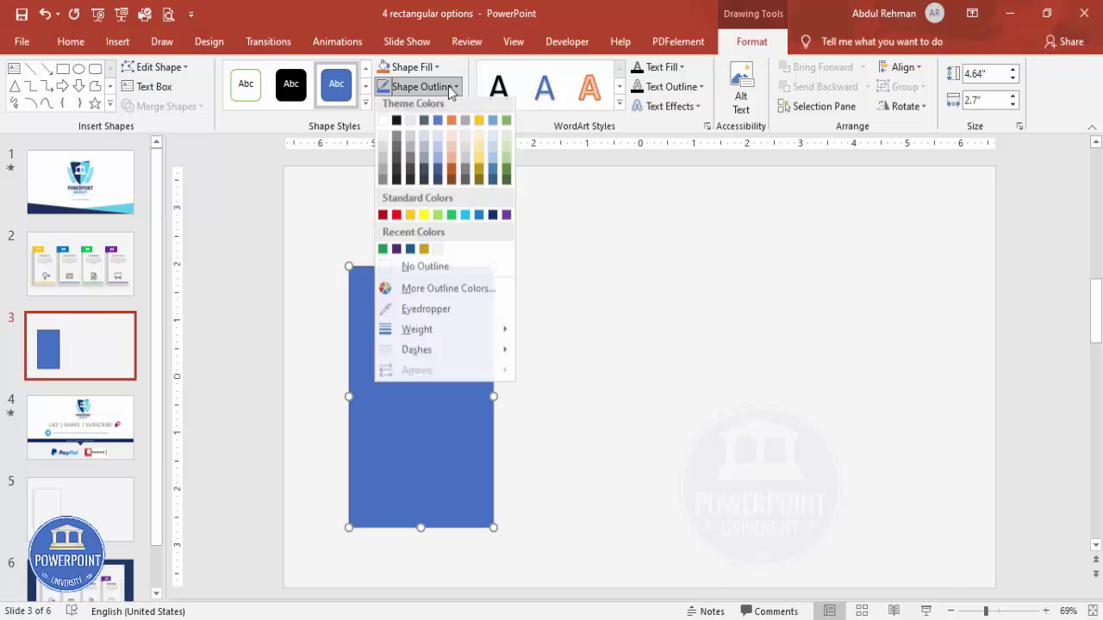
left_click(383, 125)
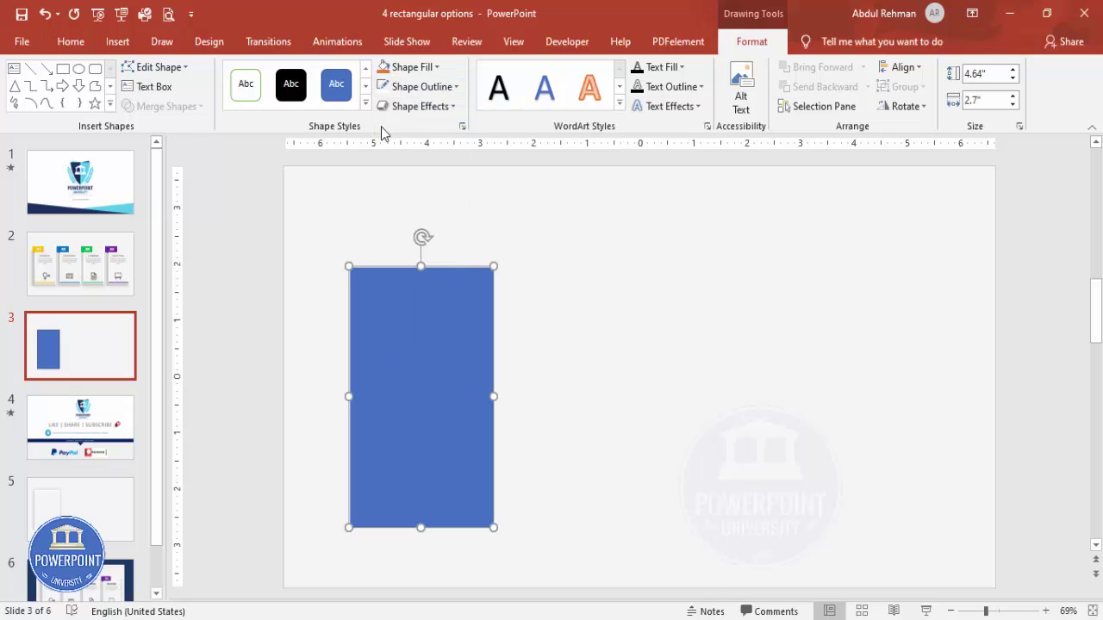
left_click(436, 86)
mouse_move(444, 334)
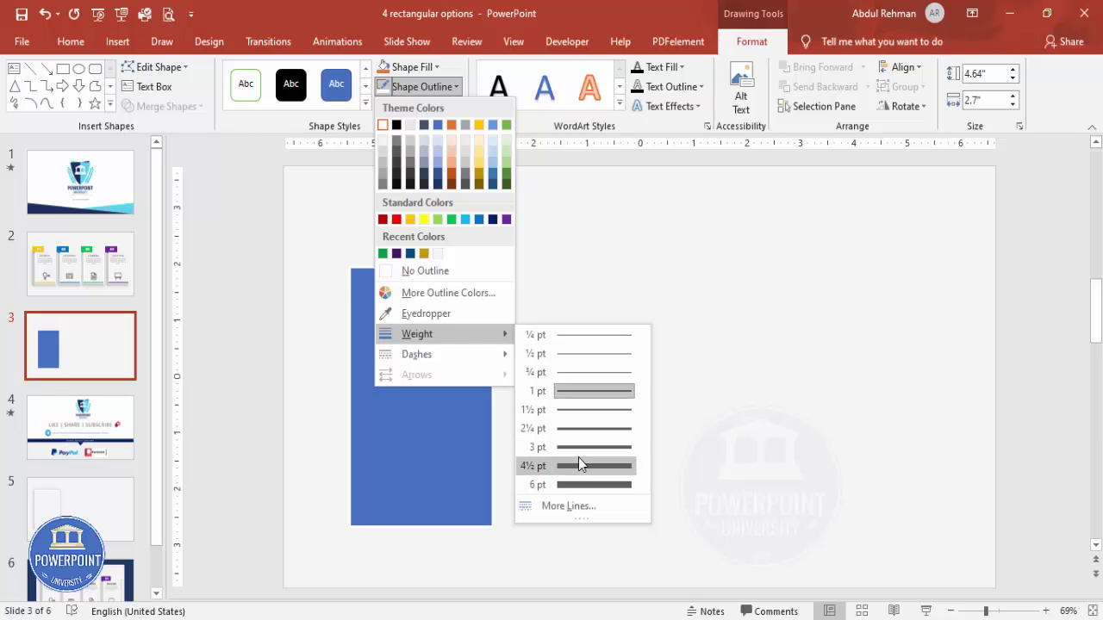
left_click(579, 463)
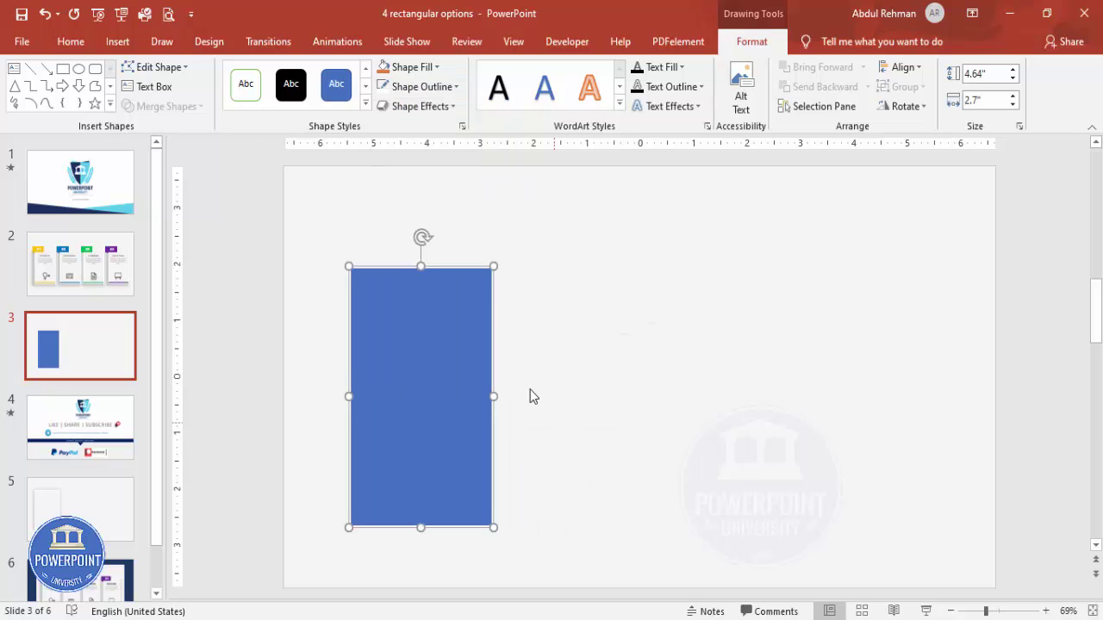
- Fill the rectangle with the near-white swatch and settle it into place
left_click(422, 67)
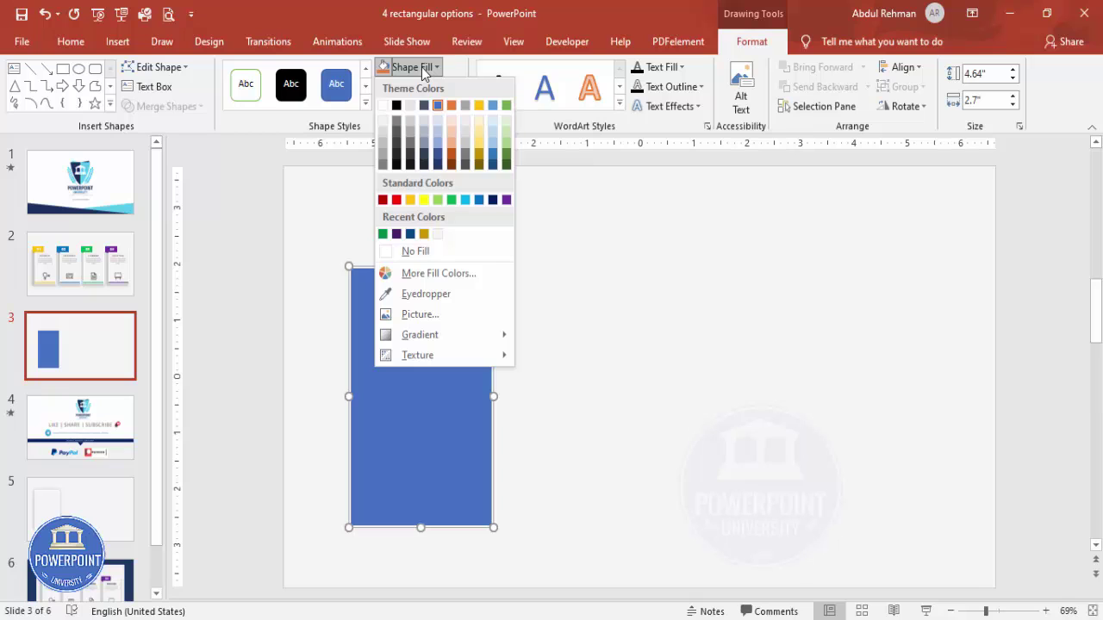
left_click(439, 233)
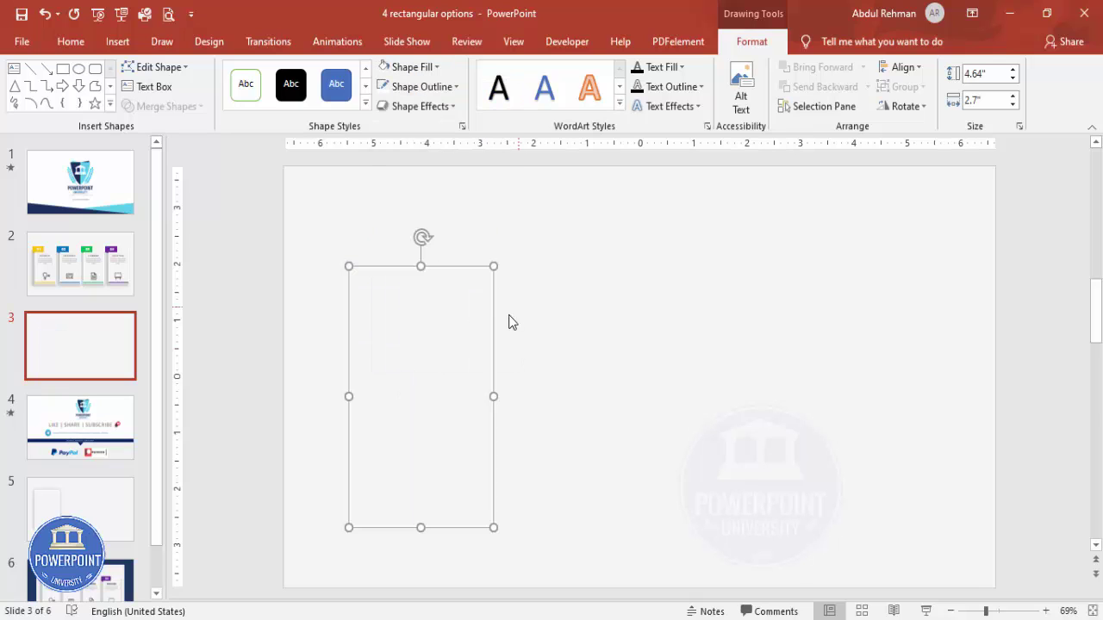
left_click(530, 304)
mouse_move(446, 316)
left_mouse_down()
mouse_move(522, 308)
mouse_move(461, 309)
left_mouse_up()
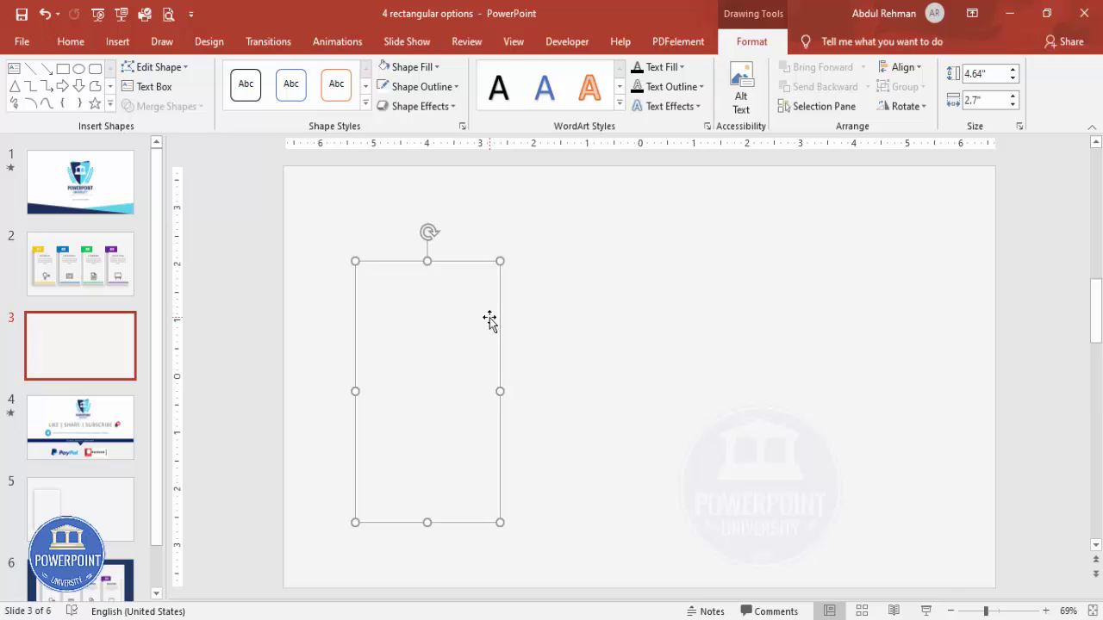
- Duplicate the rectangle, remove its outline, fill it black and enlarge it
left_click_drag(473, 315, 627, 279)
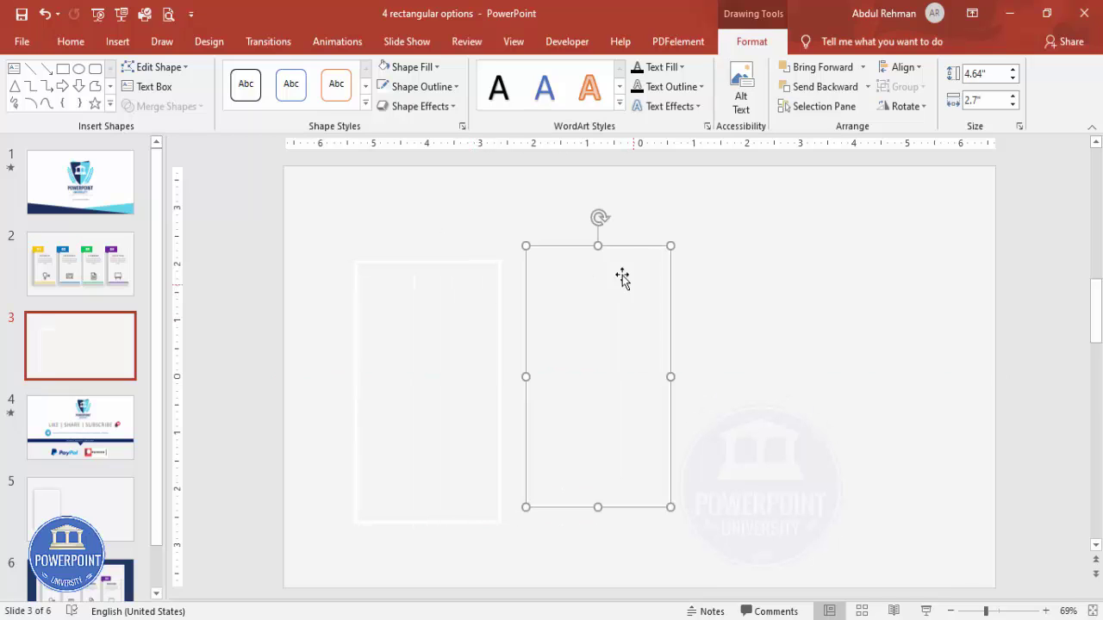
left_click(435, 86)
left_click(419, 268)
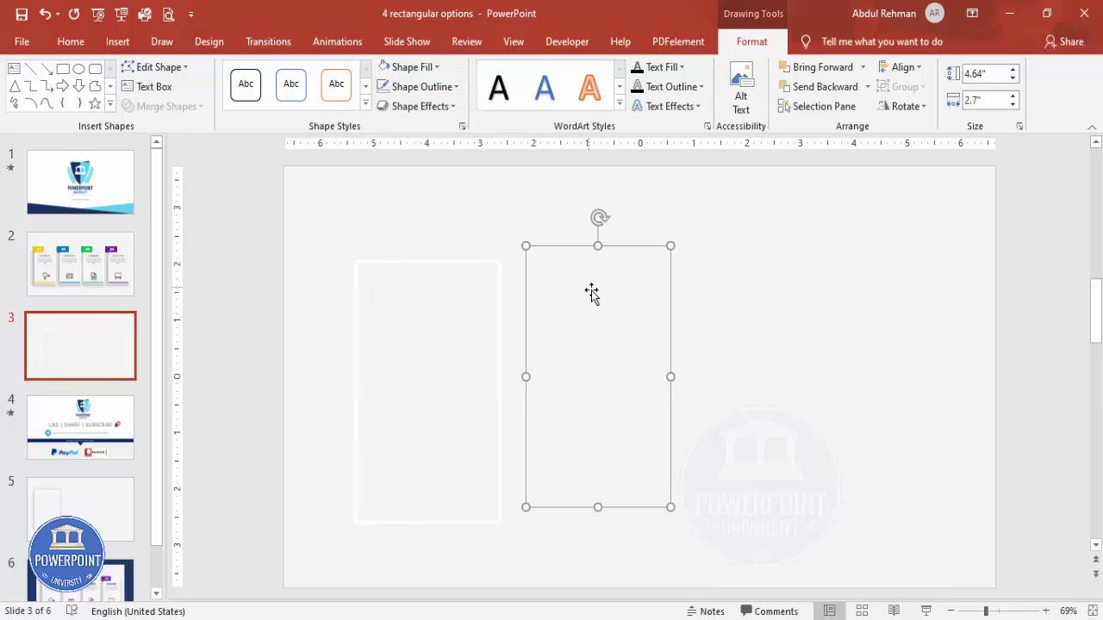
left_click(409, 66)
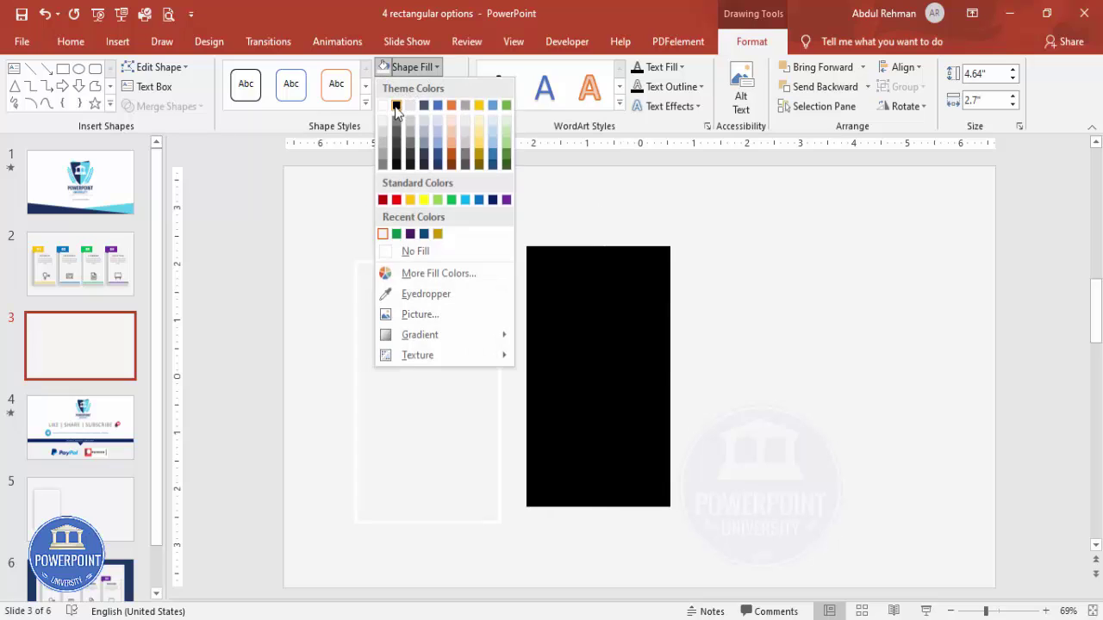
left_click(395, 105)
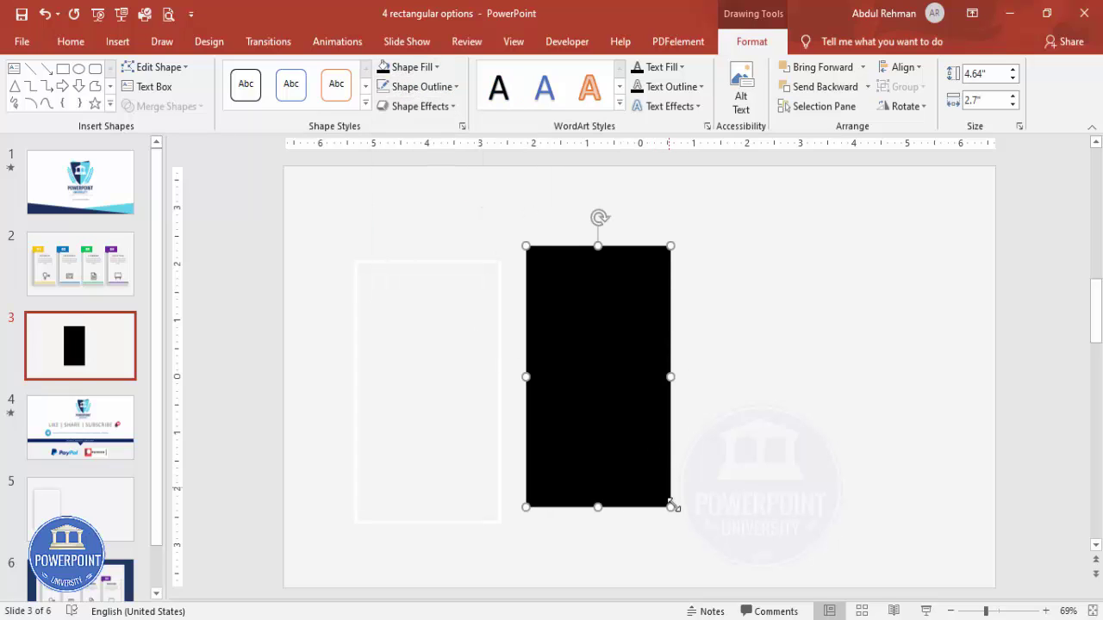
left_click_drag(671, 508, 703, 542)
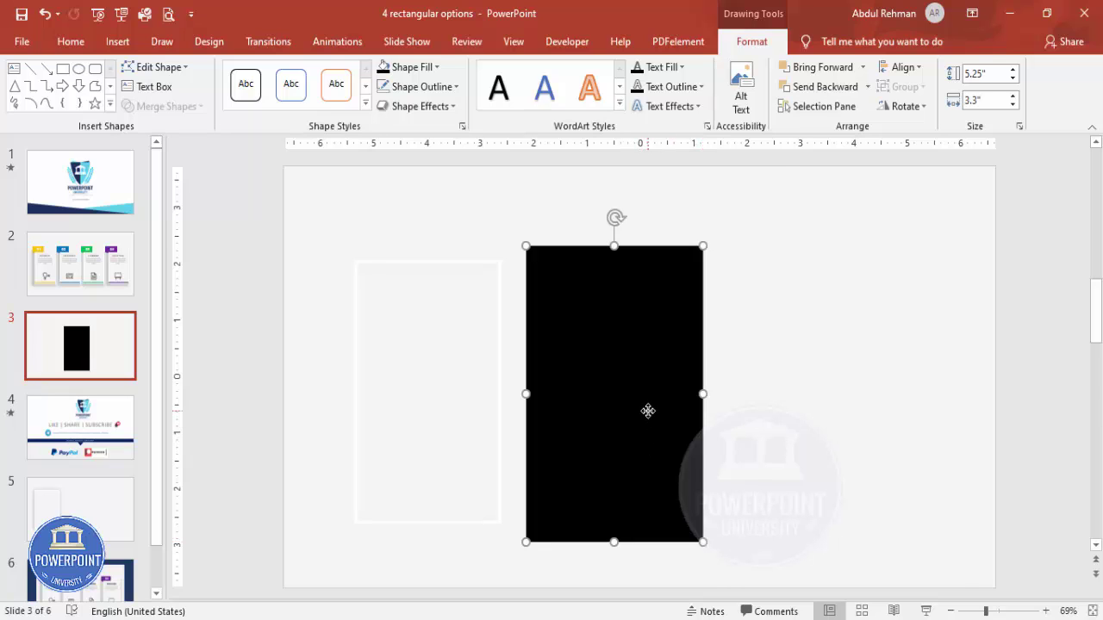
- In Format Shape, make the black copy's fill partly transparent
right_click(653, 417)
left_click(708, 380)
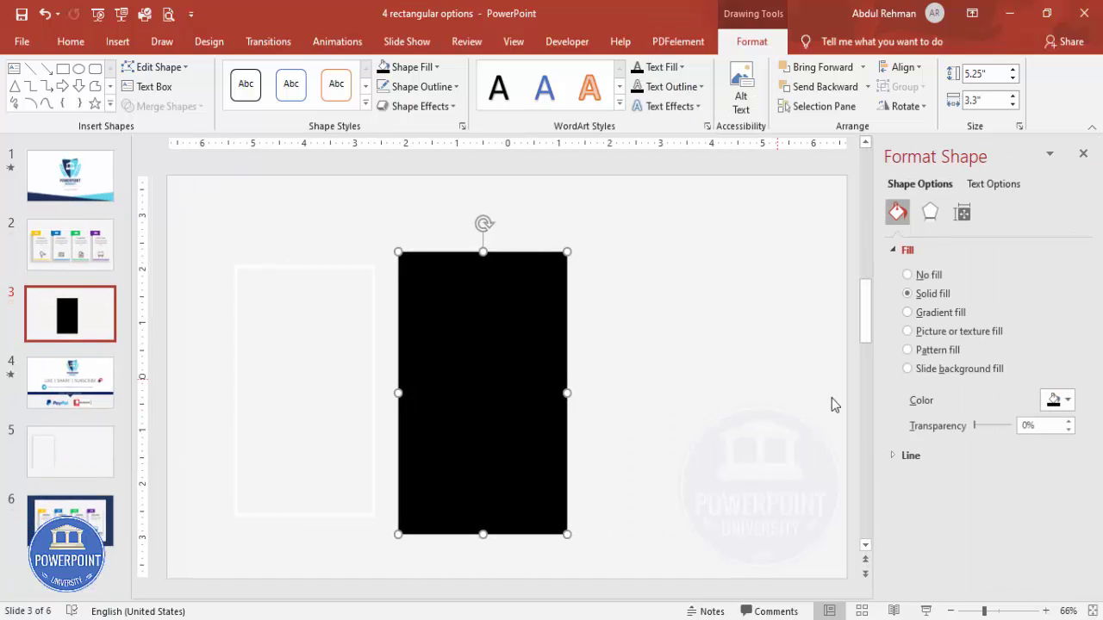
left_click_drag(975, 425, 1004, 431)
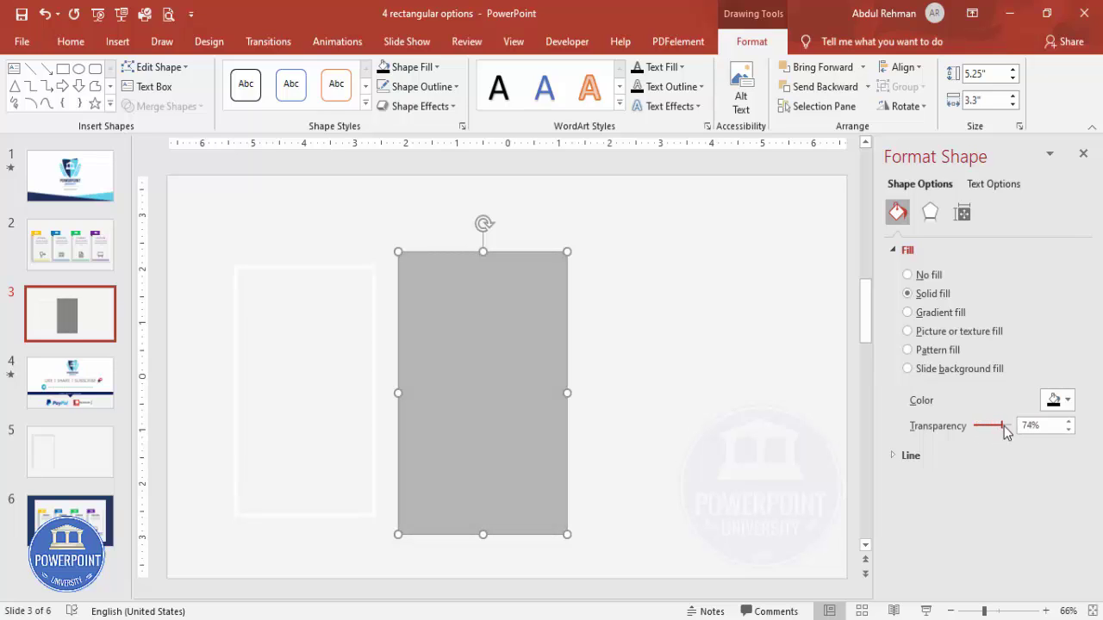
- Apply 16 pt Soft Edges to the copy
left_click(937, 215)
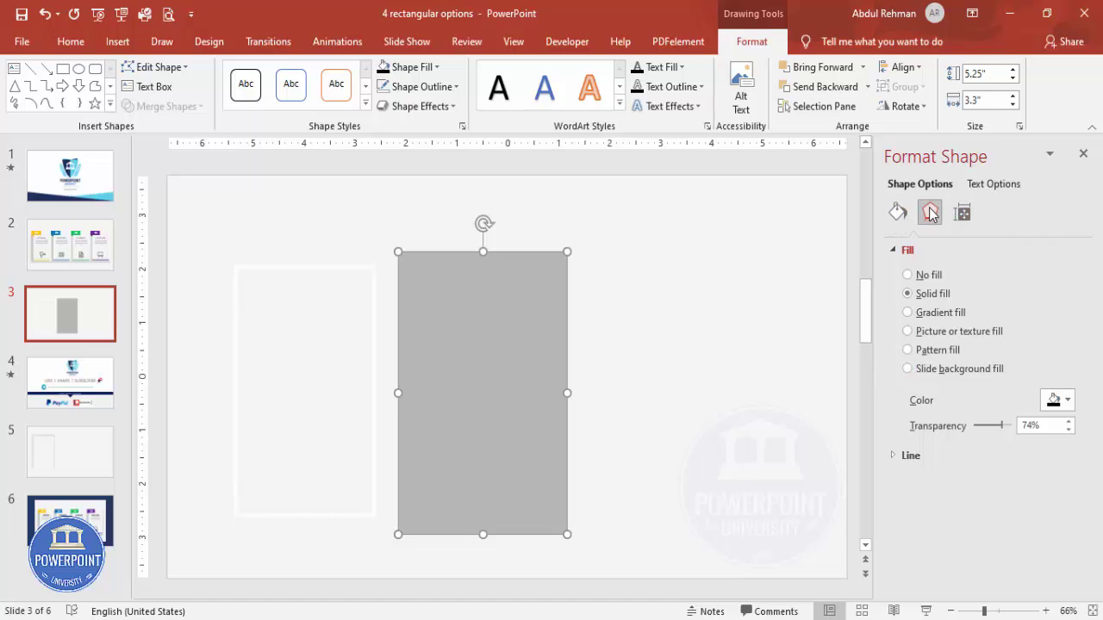
left_click(929, 316)
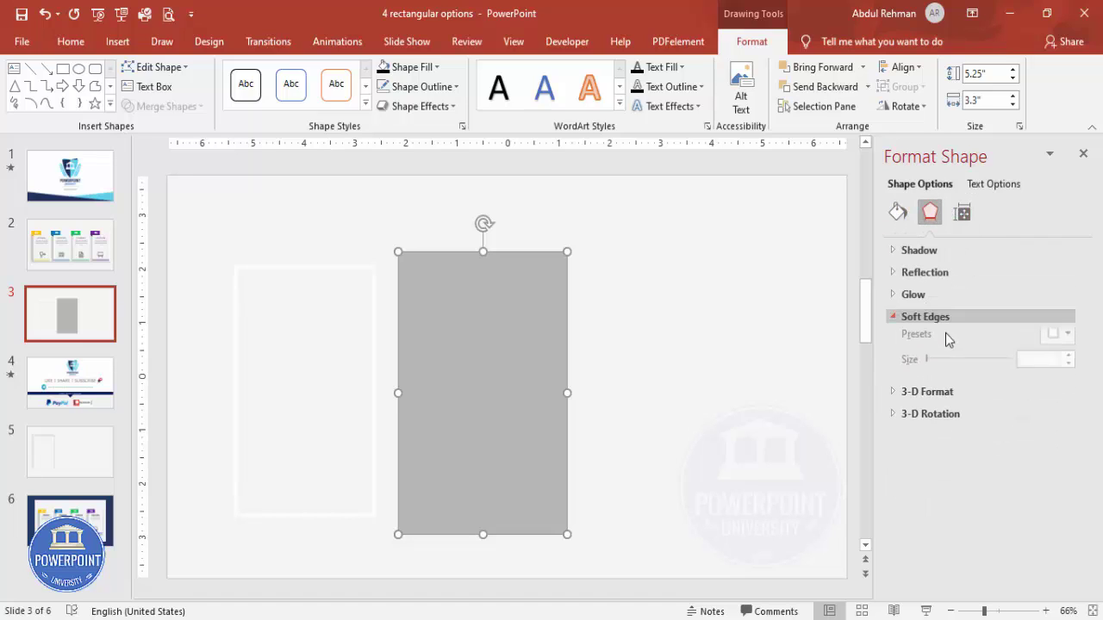
left_click(1069, 361)
left_click(1068, 361)
left_click(1068, 361)
left_click(1069, 361)
left_click(1068, 361)
left_click(1069, 361)
left_click(1068, 361)
left_click(1068, 361)
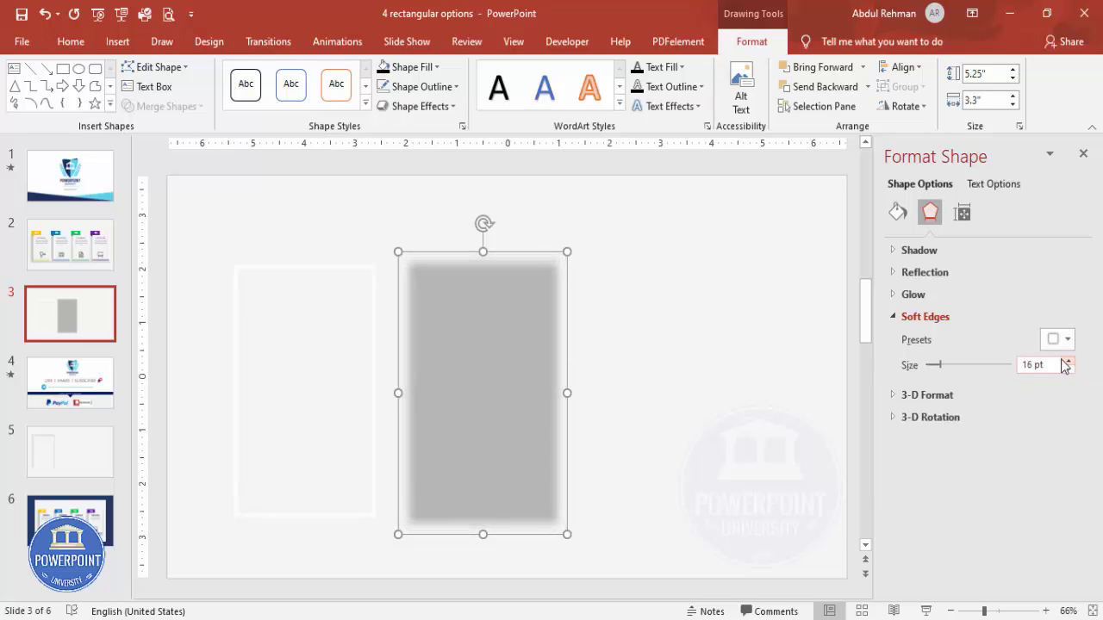
- Move the blurred copy over the white card, enlarge it, and raise transparency to 92%
left_click_drag(448, 321, 271, 312)
left_click_drag(389, 531, 398, 544)
left_click_drag(221, 250, 217, 246)
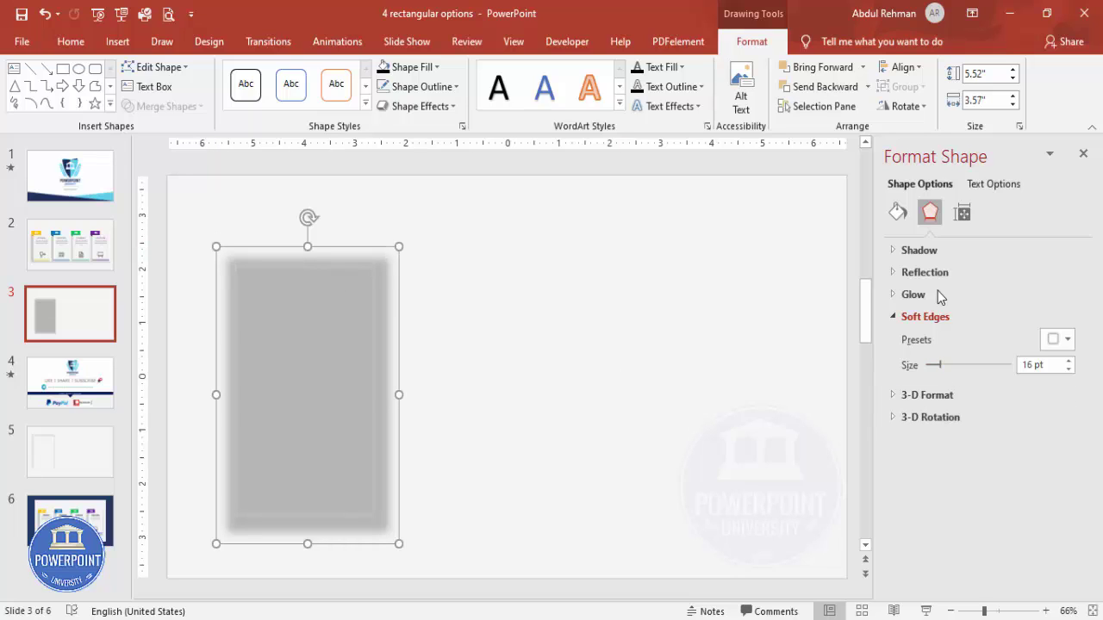
left_click(898, 212)
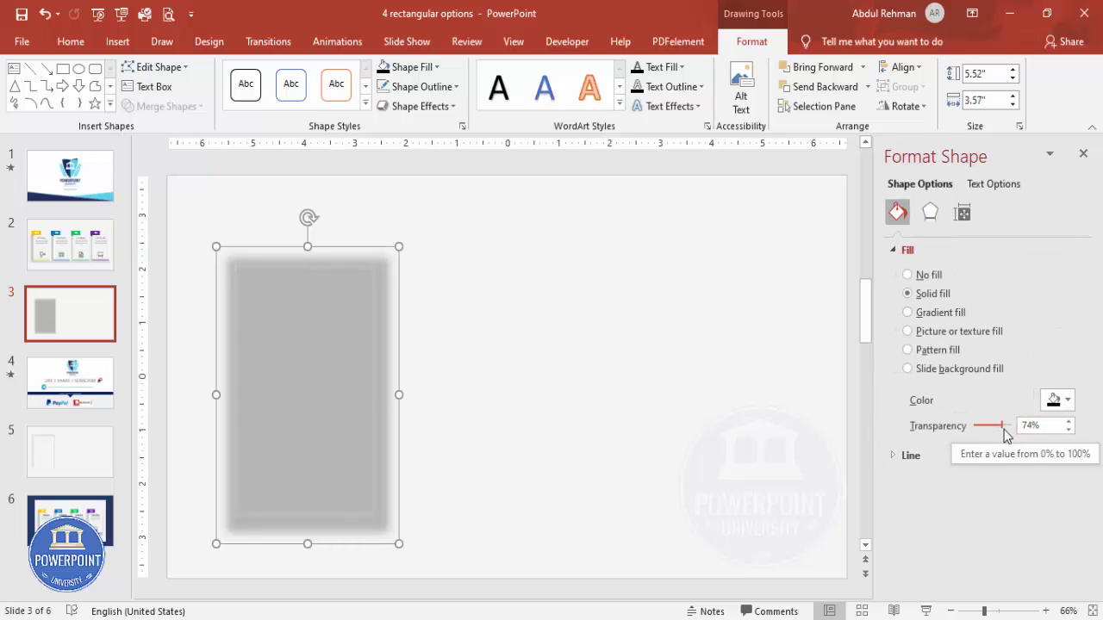
left_click_drag(1003, 431, 1009, 425)
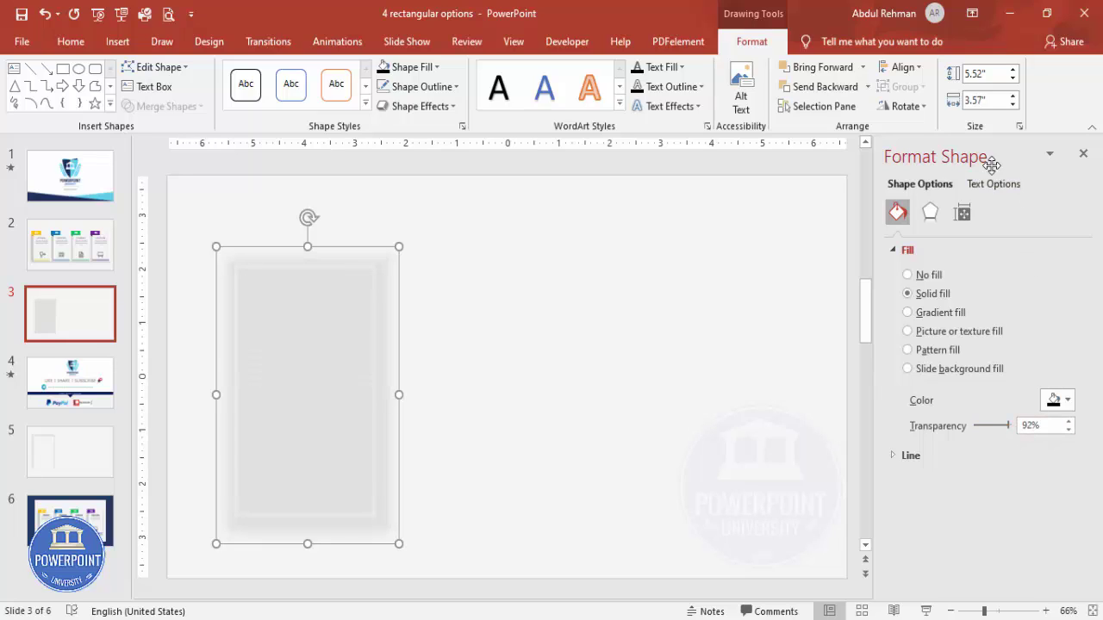
- Send the blurred shadow shape behind the white card
left_click(867, 87)
left_click(828, 126)
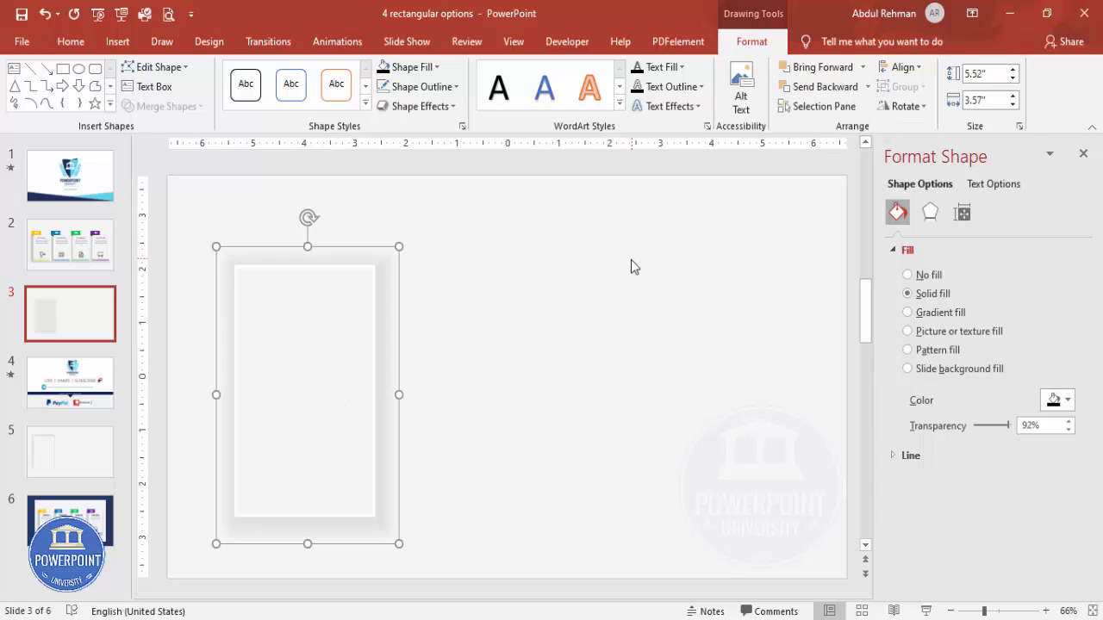
left_click(631, 259)
left_click(385, 526)
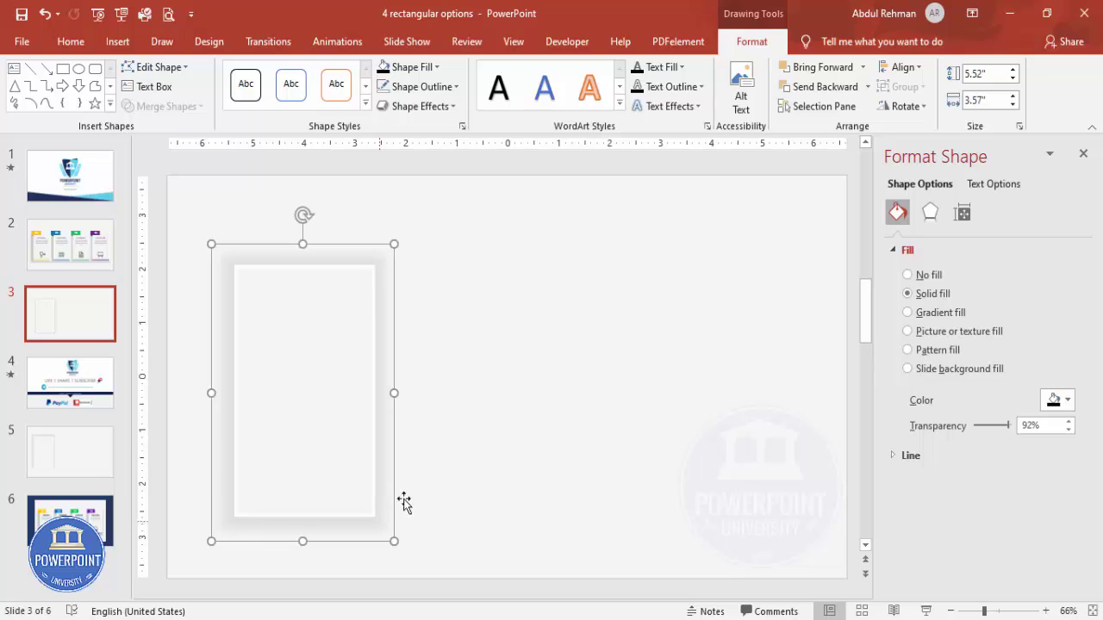
- Draw a small rectangle at the white card's top-left corner
left_click(502, 401)
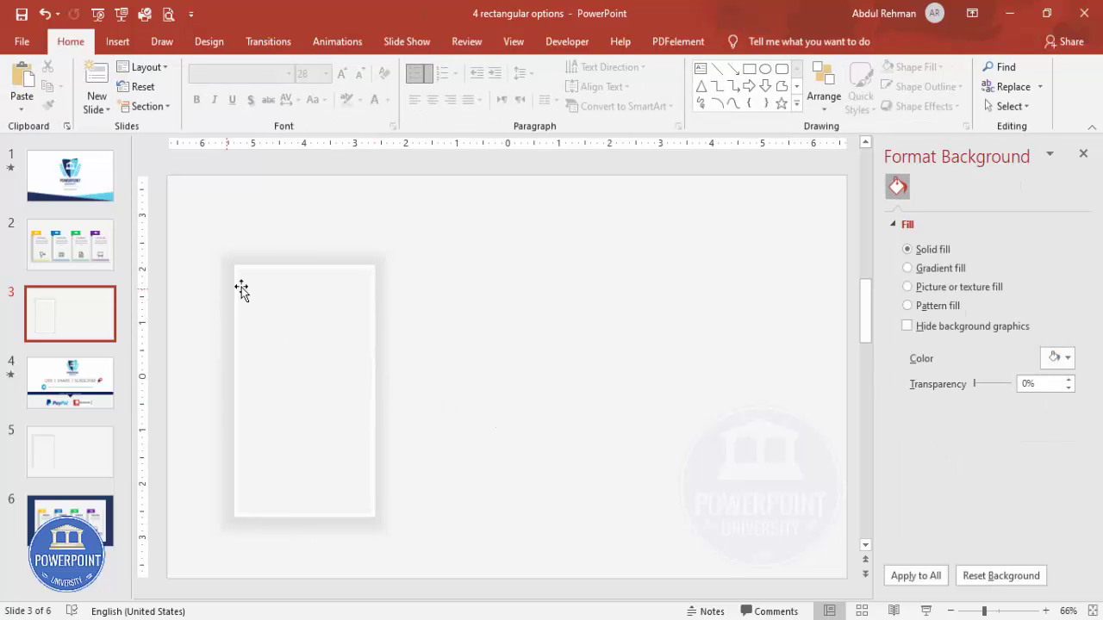
left_click(113, 41)
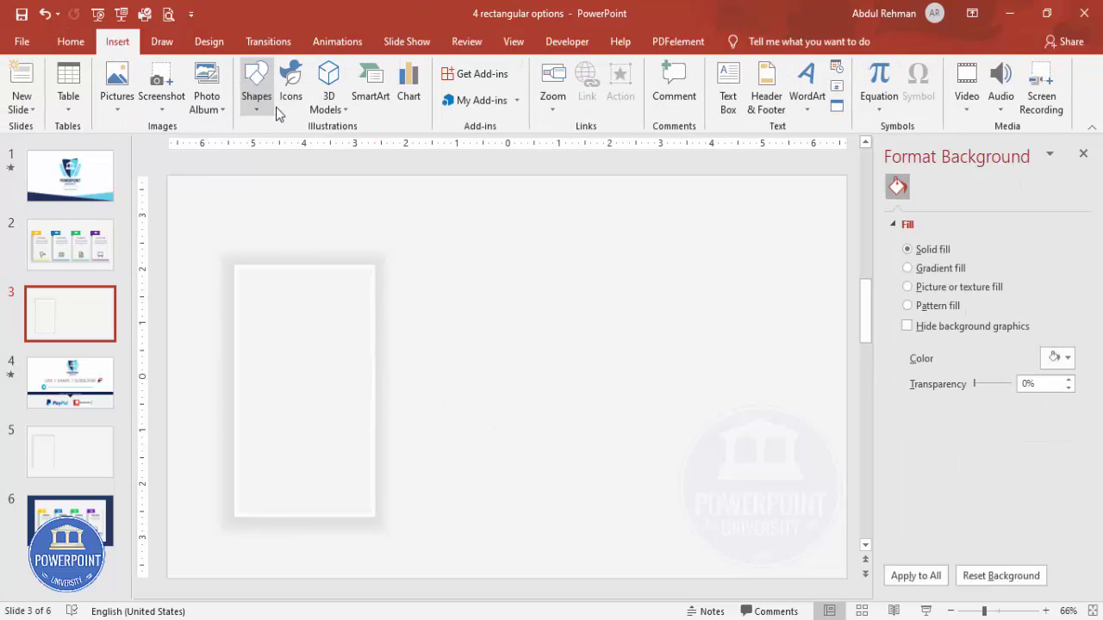
left_click(247, 110)
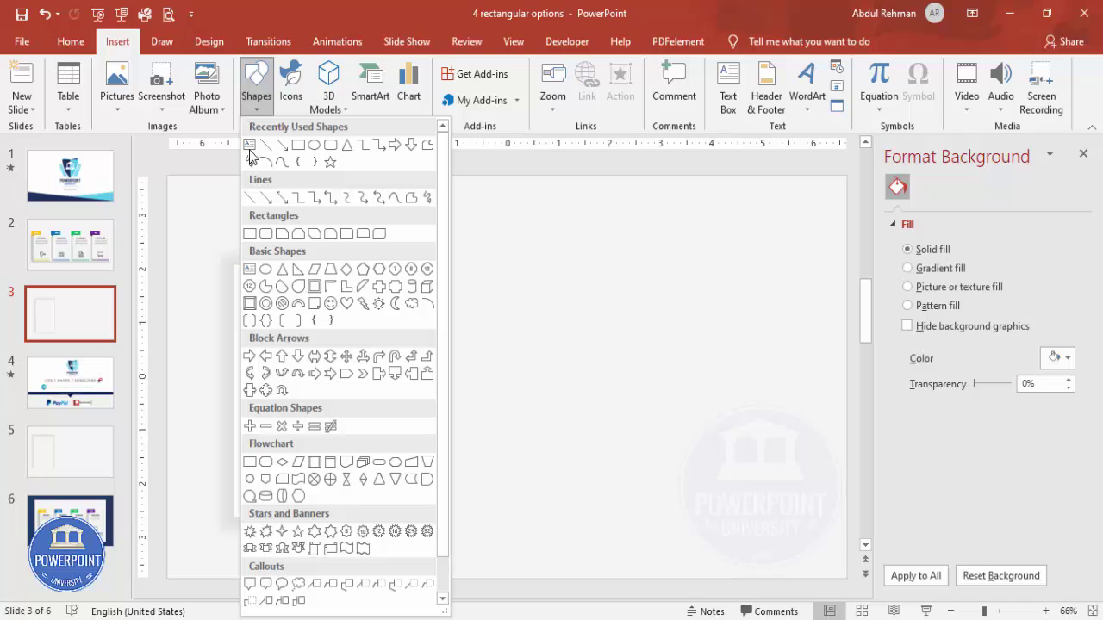
left_click(249, 234)
left_click_drag(220, 276, 297, 315)
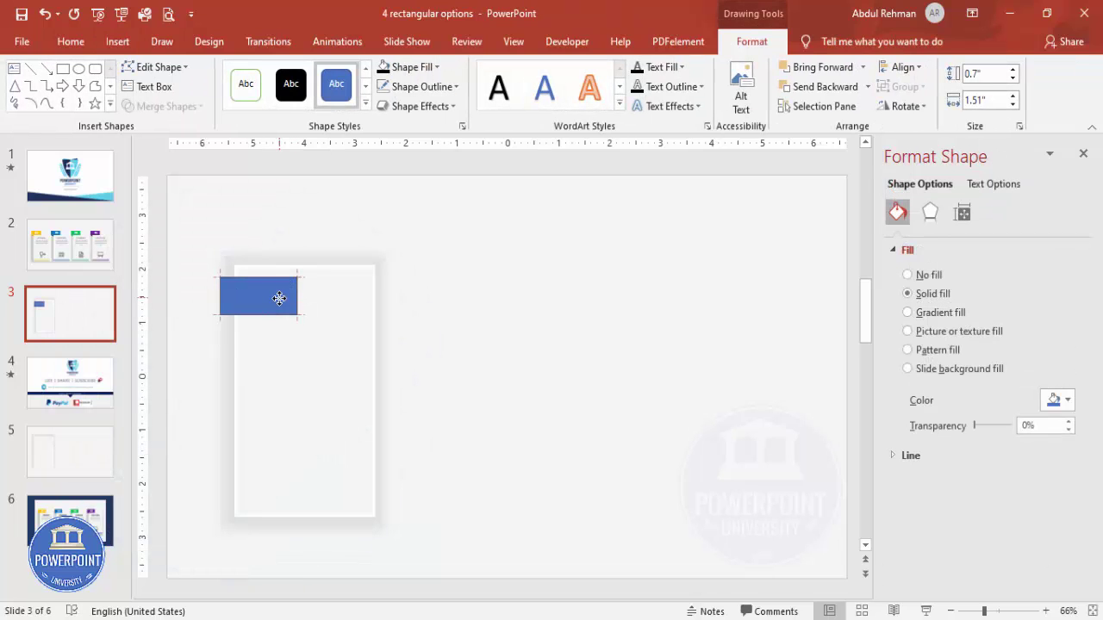
- Remove the rectangle's outline and fill it gold
left_click(422, 87)
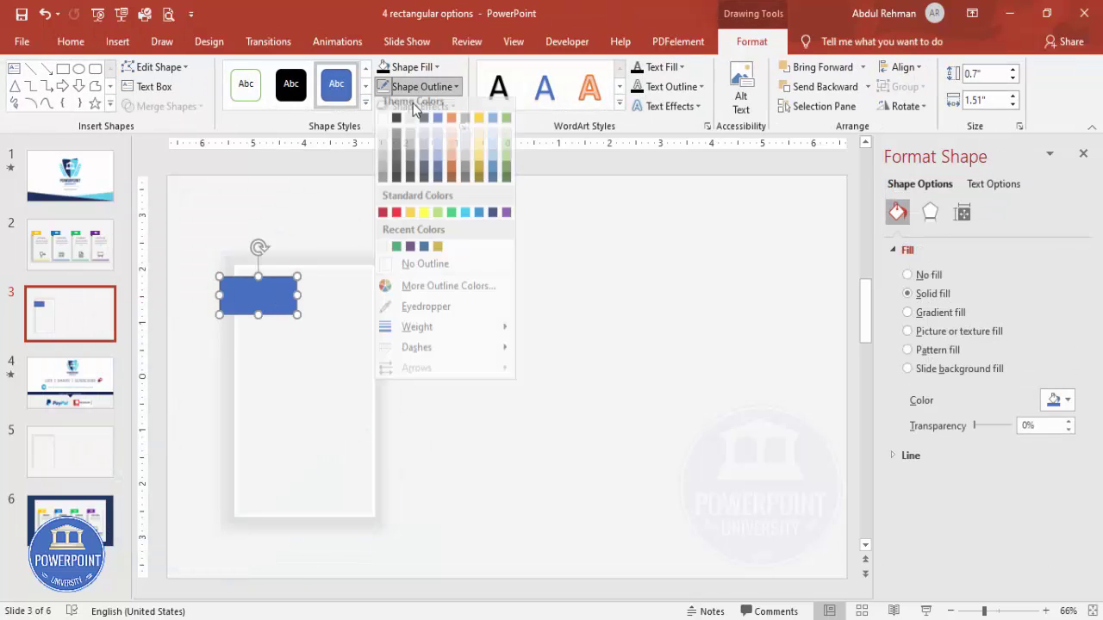
left_click(442, 266)
left_click(434, 68)
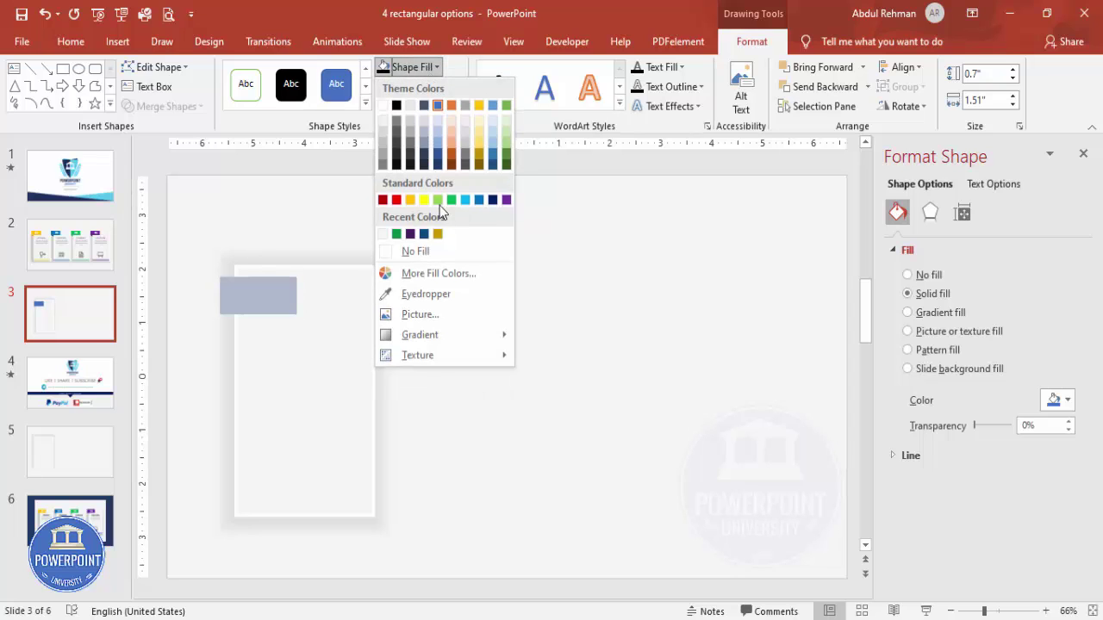
left_click(410, 200)
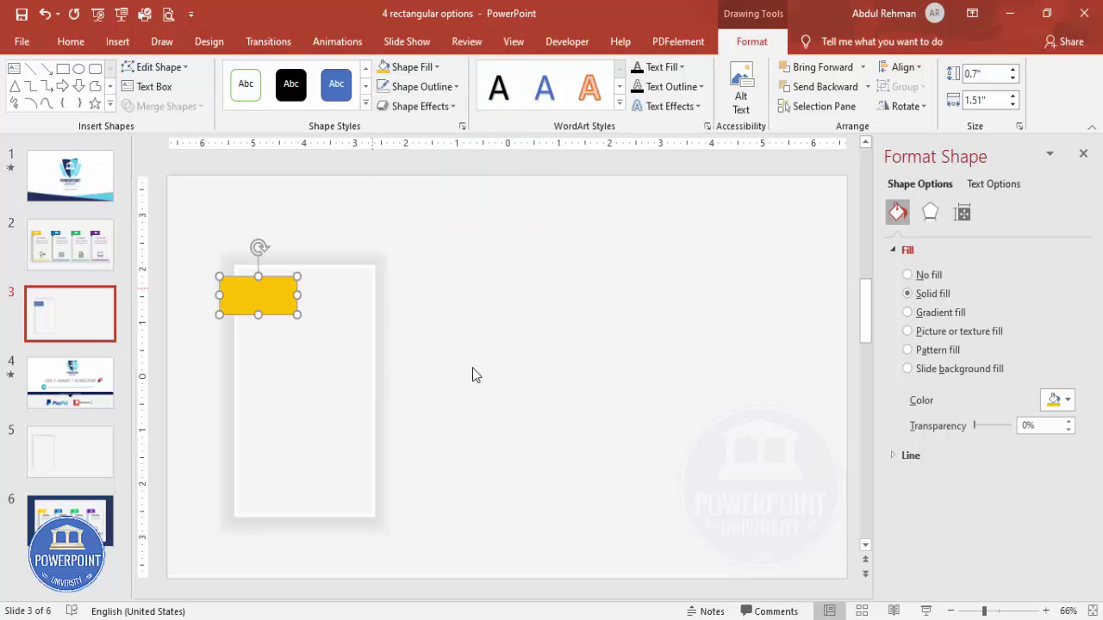
- Stretch the gold rectangle's left edge past the card's left edge
left_click(1011, 613)
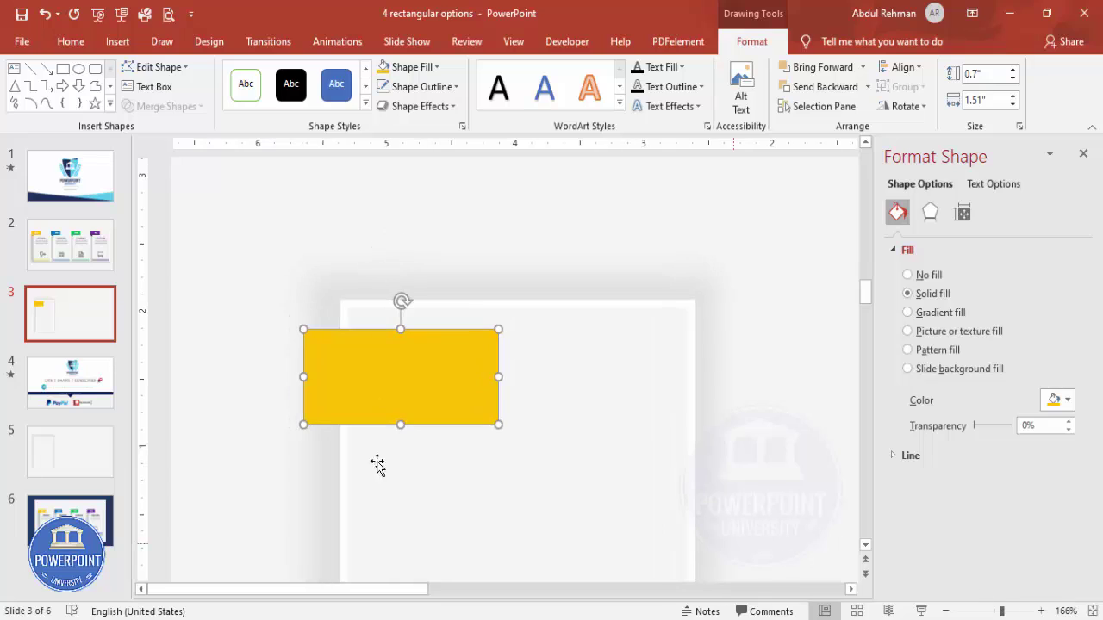
left_click_drag(304, 378, 289, 374)
left_click(315, 452)
left_click(253, 379)
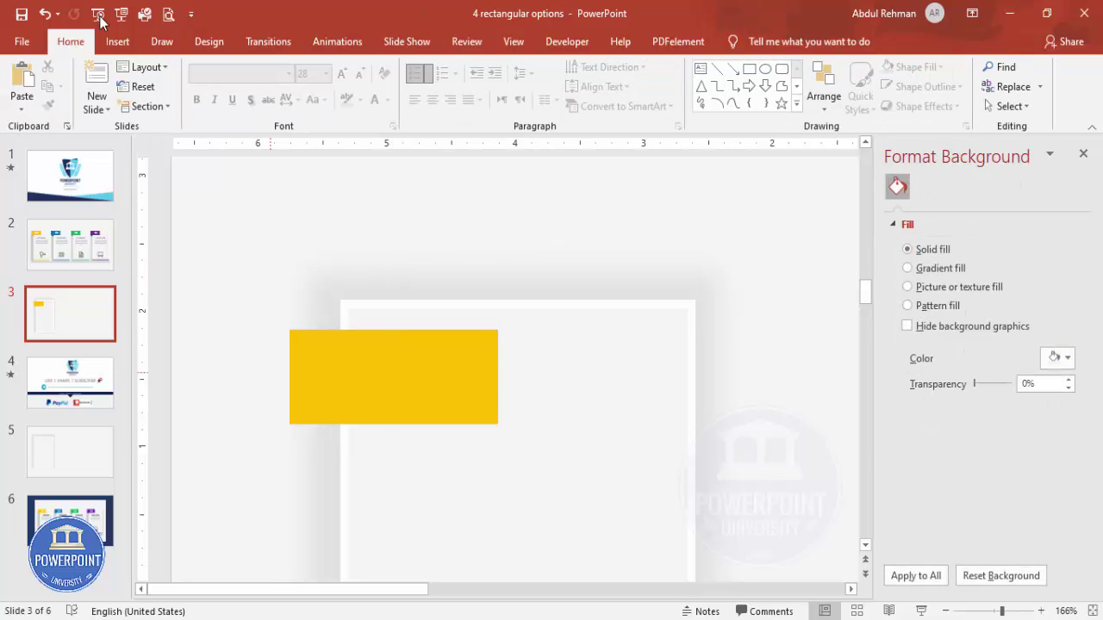
- Draw a small outline-free right triangle below the gold tab's left end
left_click(119, 41)
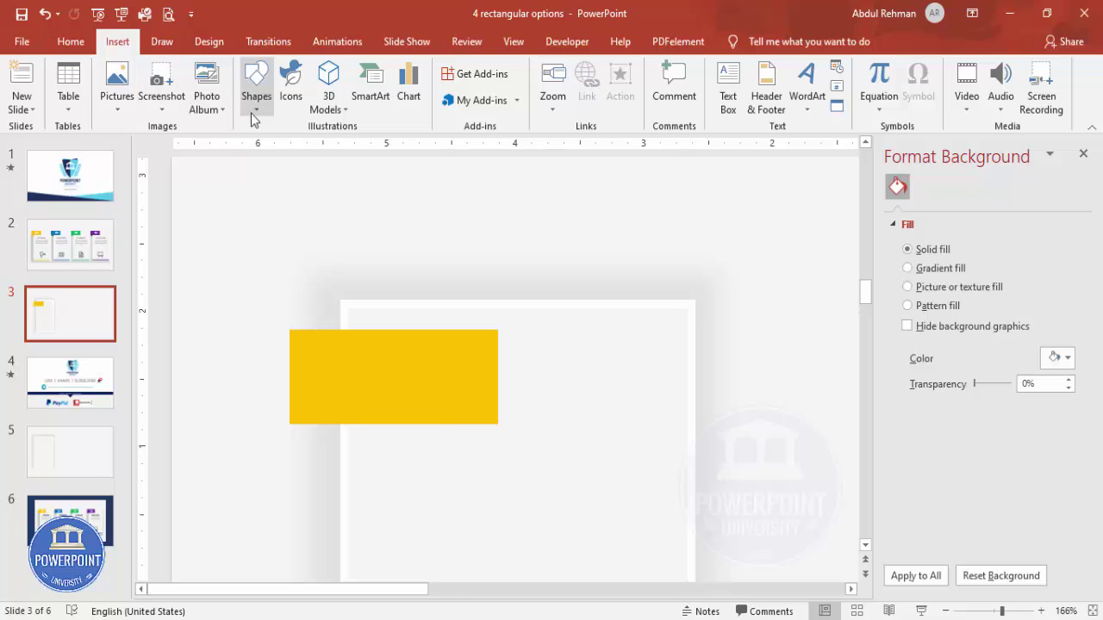
left_click(254, 108)
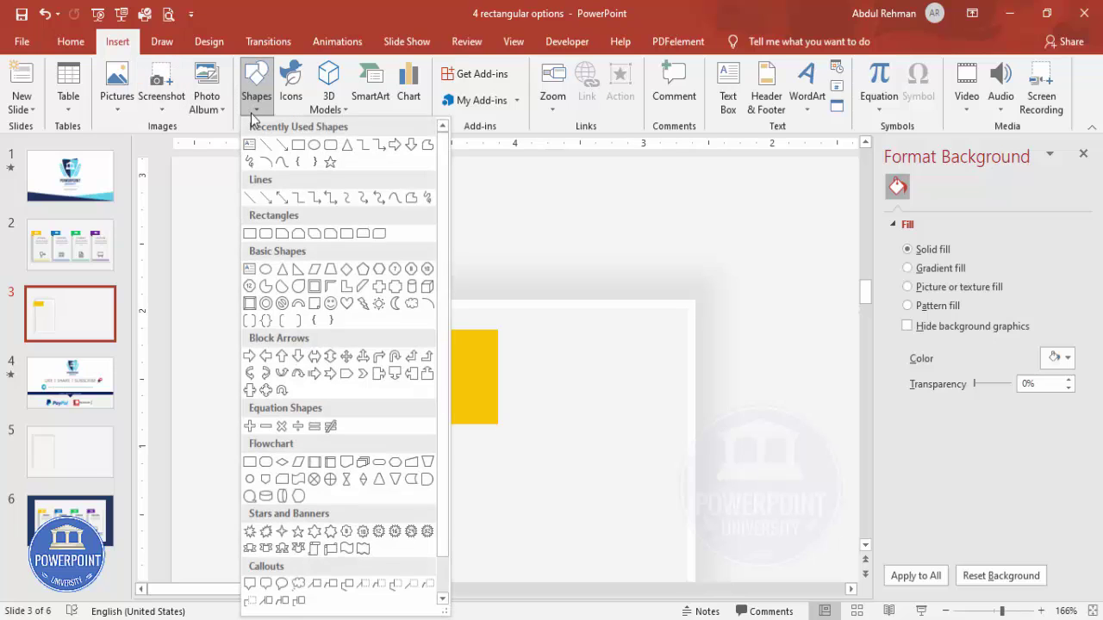
left_click(297, 270)
left_click_drag(339, 467, 289, 424)
left_click(421, 86)
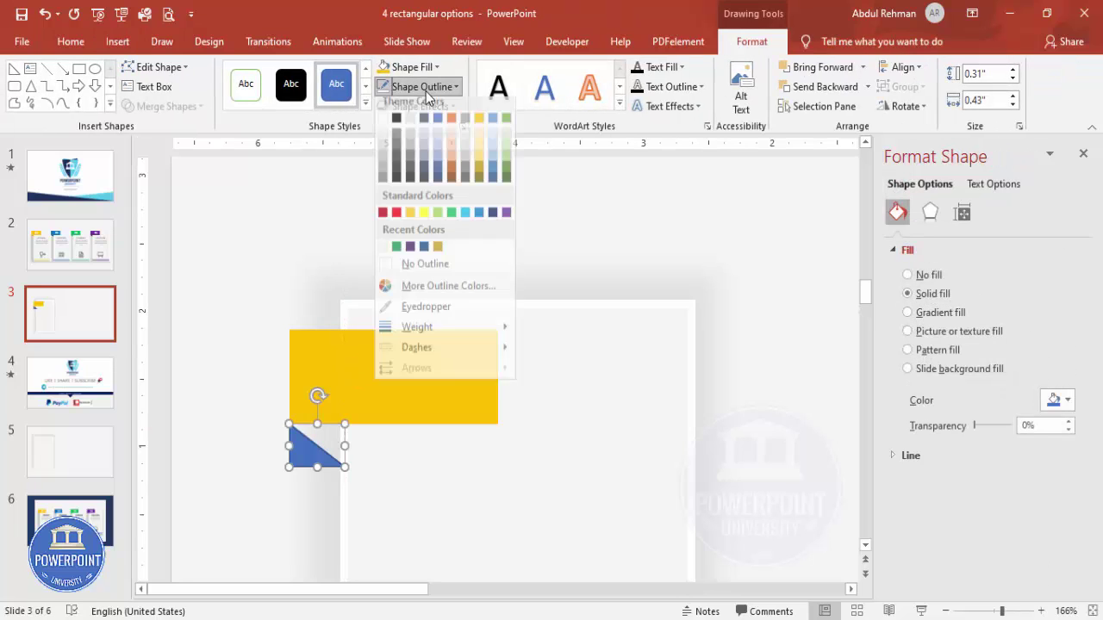
left_click(409, 270)
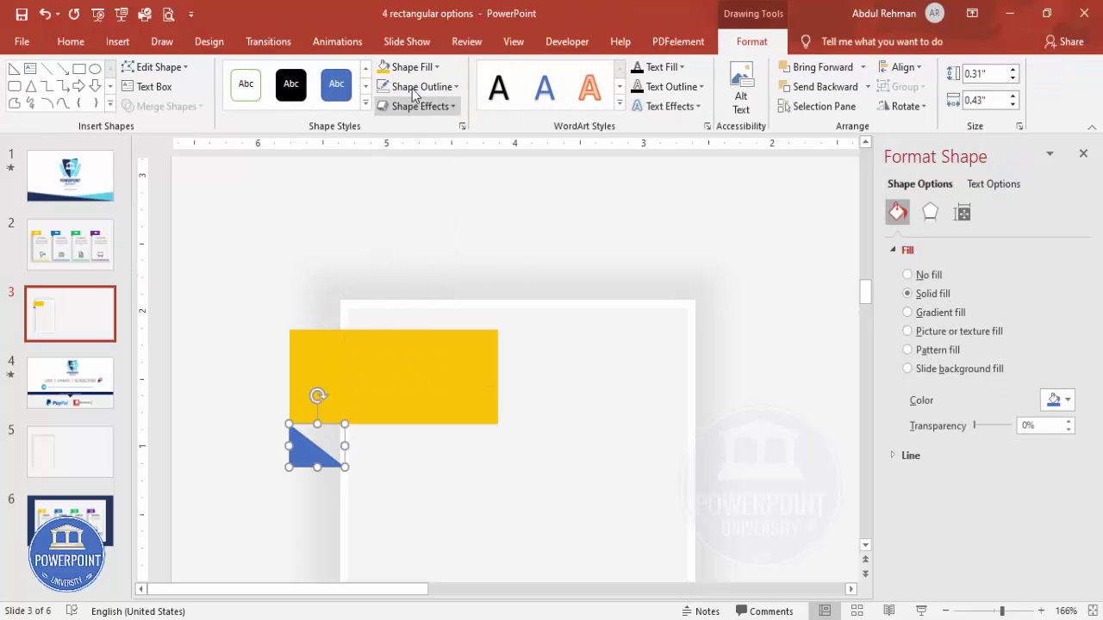
- Fill the triangle with a darker gold mixed from the tab's yellow in More Colors
left_click(381, 68)
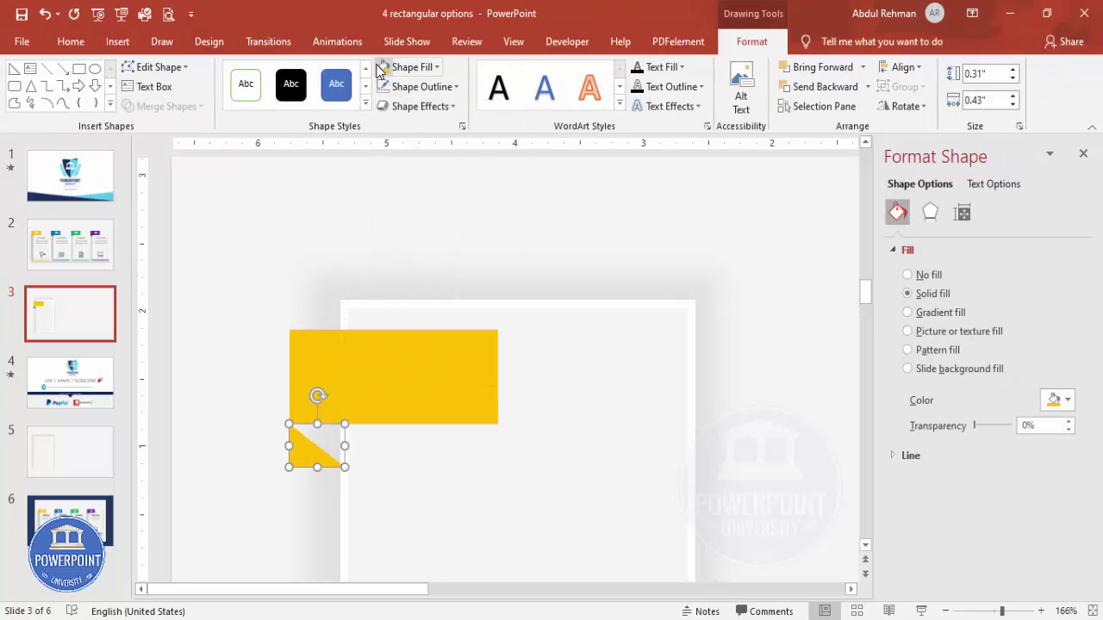
left_click(1061, 404)
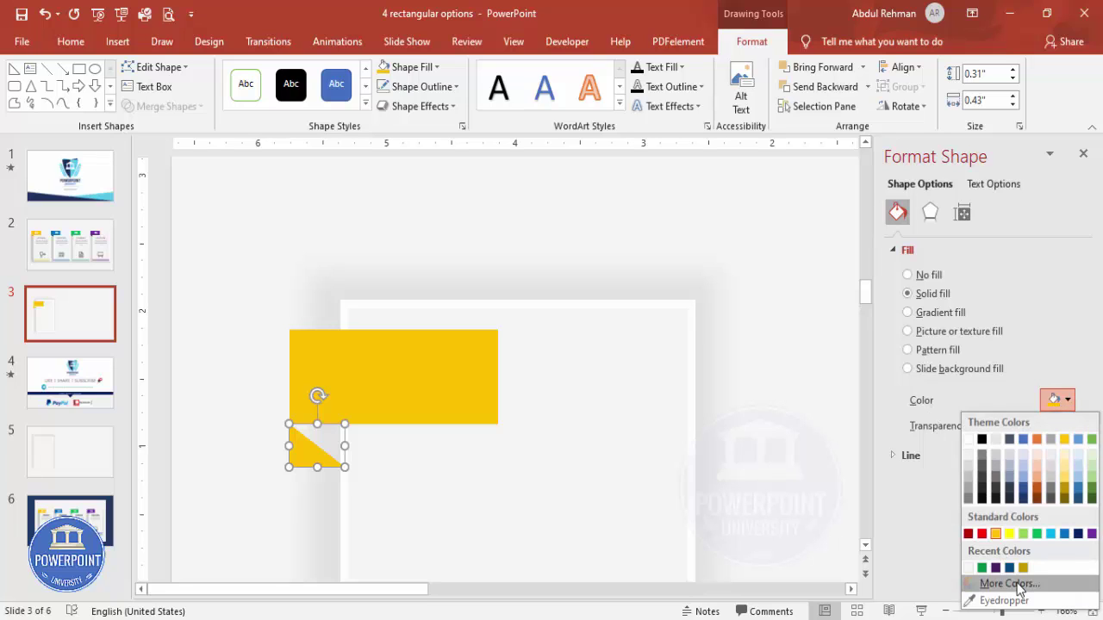
left_click(748, 403)
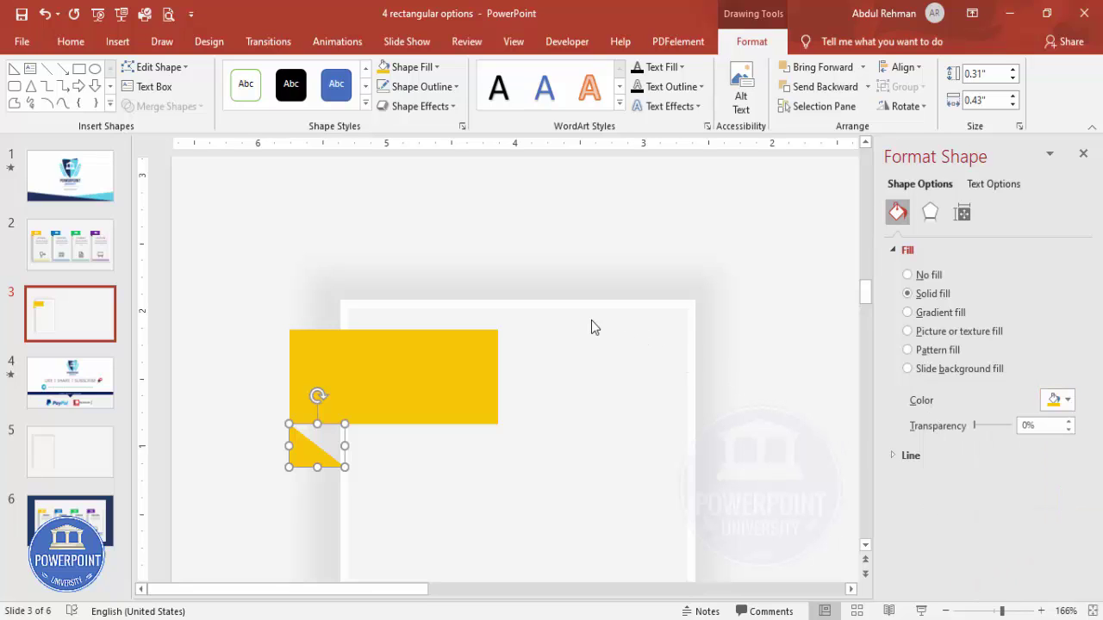
left_click_drag(594, 257, 598, 270)
left_click(646, 168)
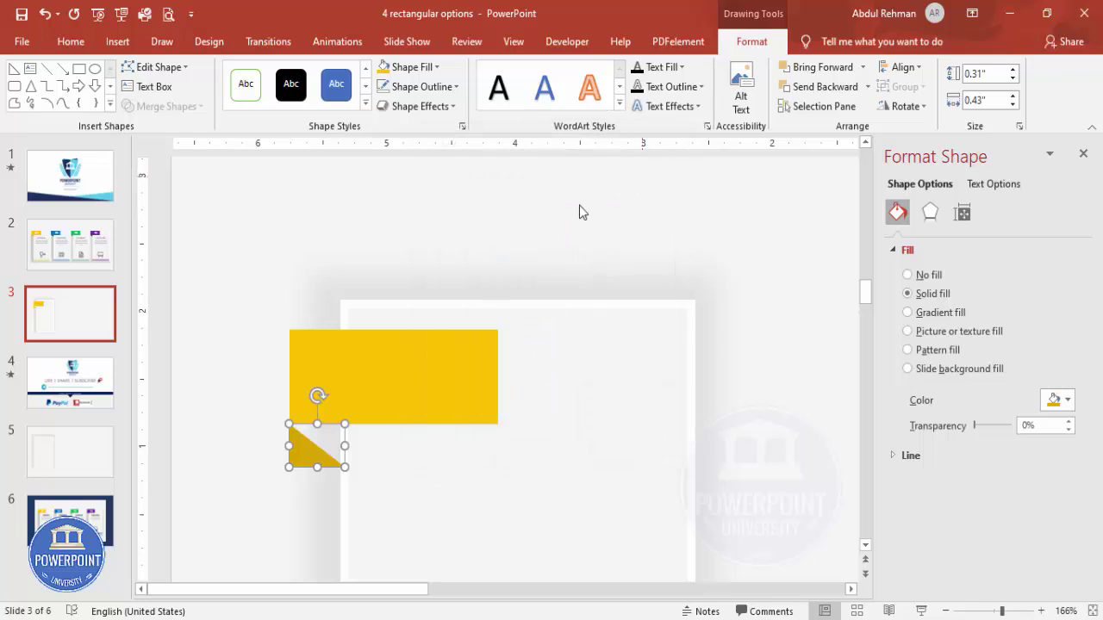
- Flip the triangle vertically and horizontally, tuck it under the tab, and send it backward
left_click(900, 106)
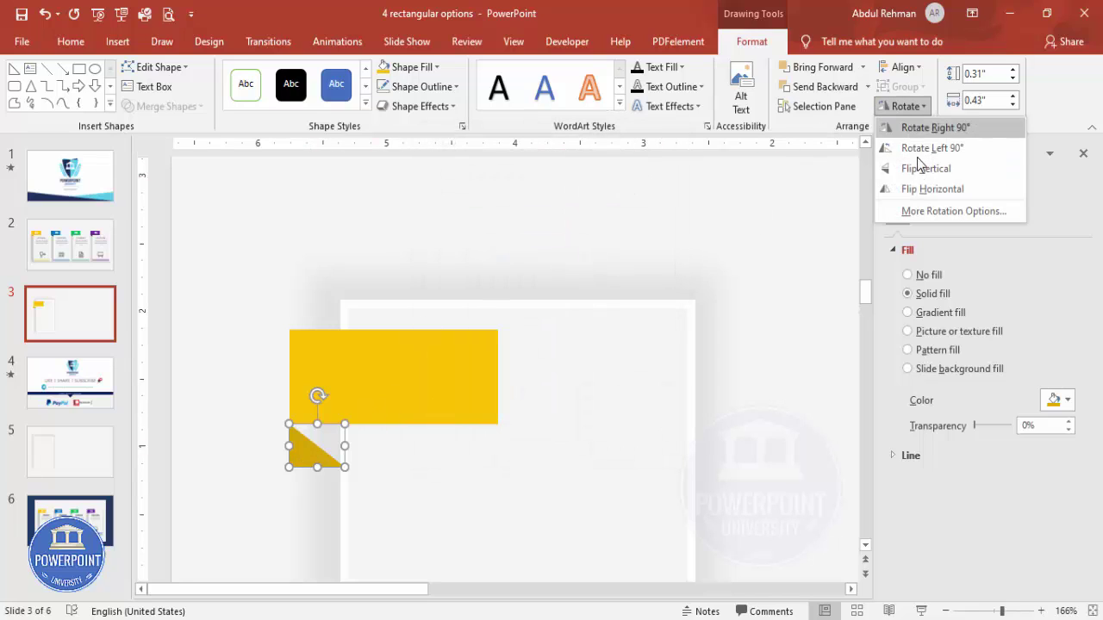
left_click(920, 170)
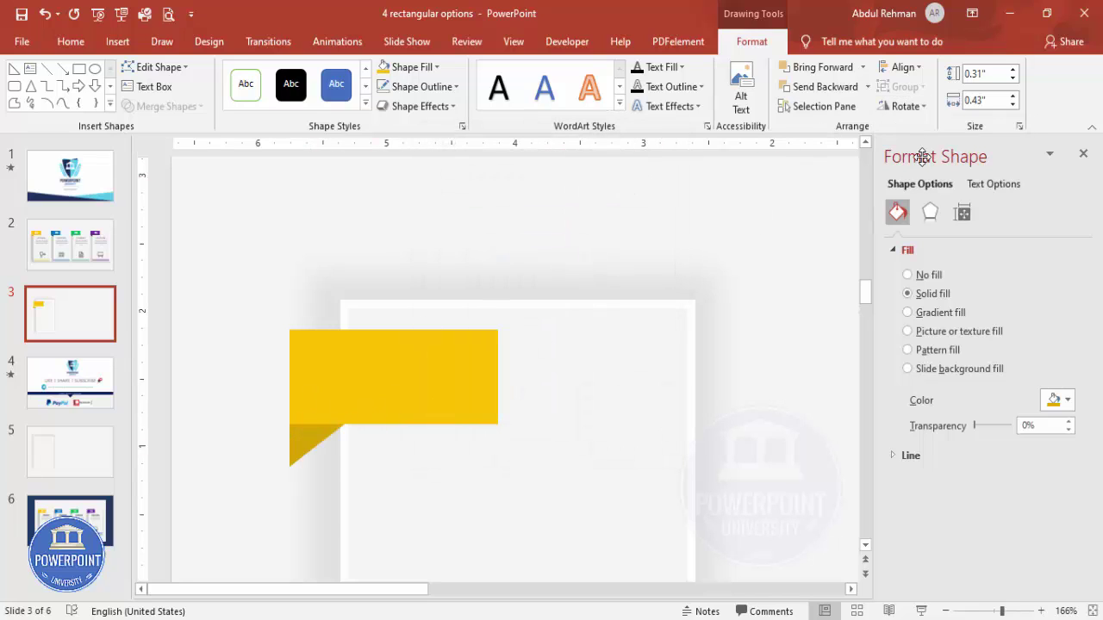
left_click(904, 106)
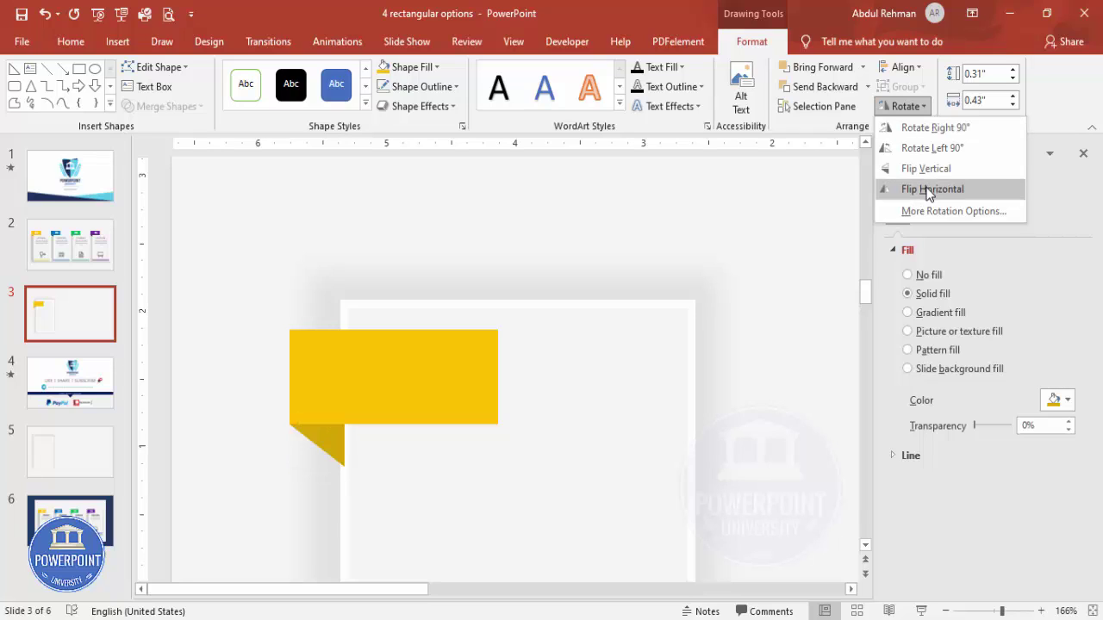
left_click(929, 189)
left_click_drag(327, 436, 332, 439)
left_click(834, 89)
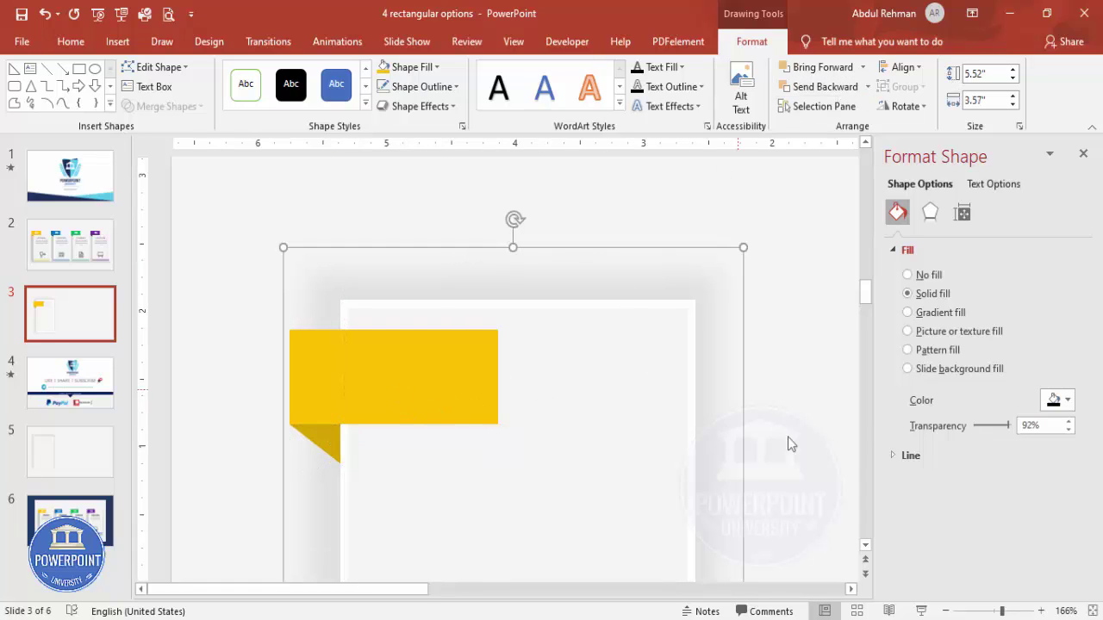
- Add a centred text box reading '01' over the gold tab
left_click(1092, 611)
left_click(273, 335)
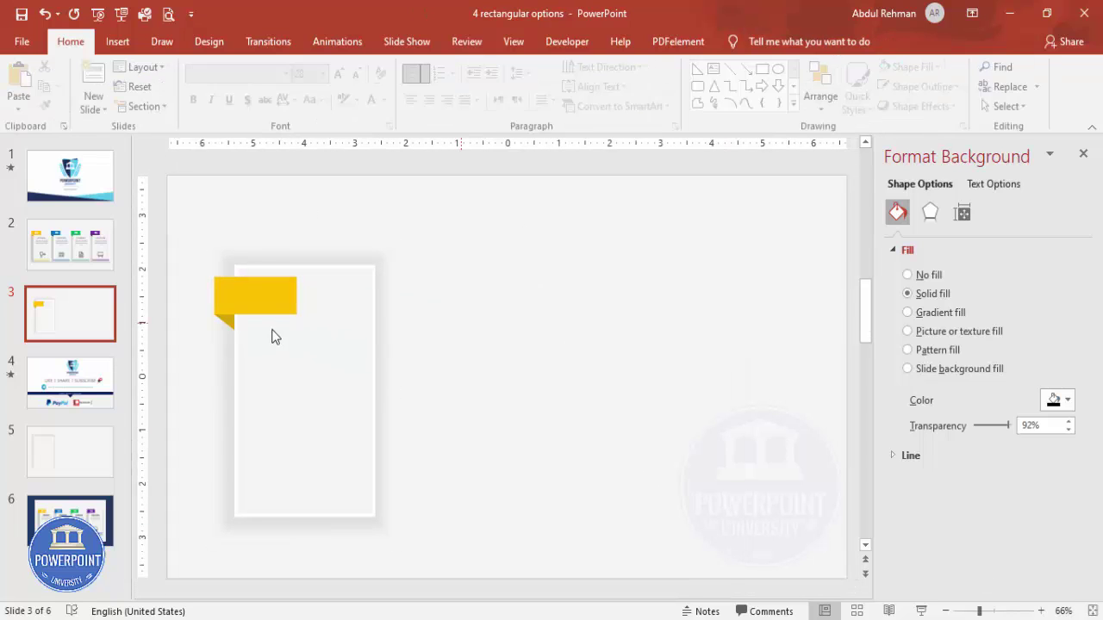
left_click(117, 41)
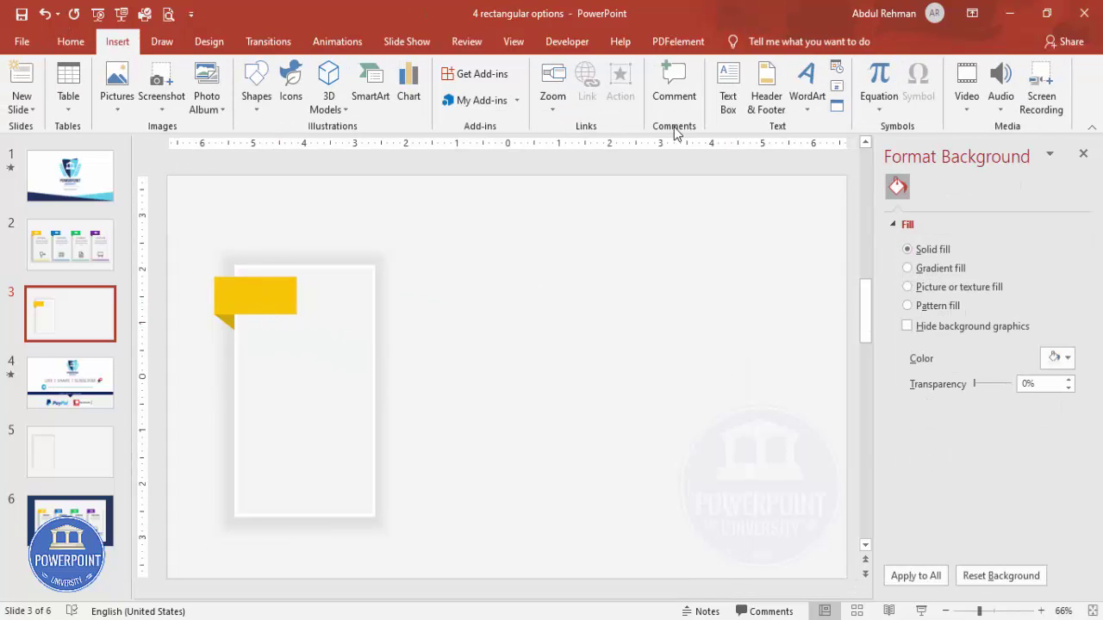
left_click(728, 95)
mouse_move(237, 288)
left_mouse_down()
mouse_move(293, 313)
mouse_move(298, 305)
left_mouse_up()
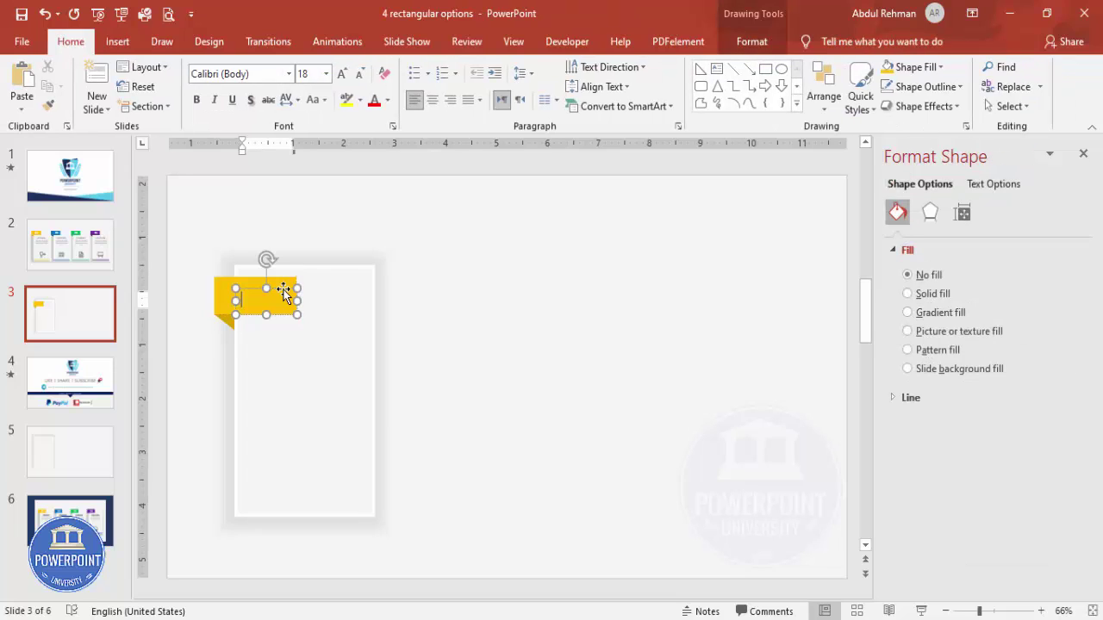
type("01")
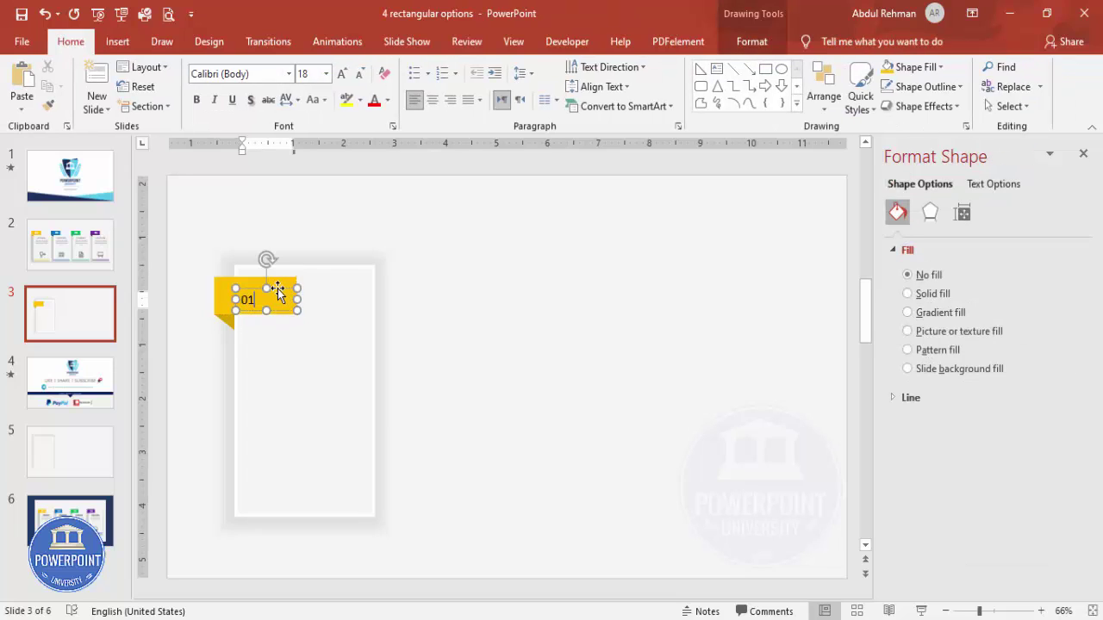
left_click(275, 289)
left_click(433, 100)
- Make '01' bold, white and 44 pt, and position it on the tab
left_click(196, 100)
left_click(389, 100)
left_click(377, 140)
left_click(342, 73)
left_click(342, 73)
left_click(342, 73)
left_click(342, 74)
left_click(343, 73)
left_click(342, 73)
left_click(343, 73)
left_click_drag(280, 287, 275, 270)
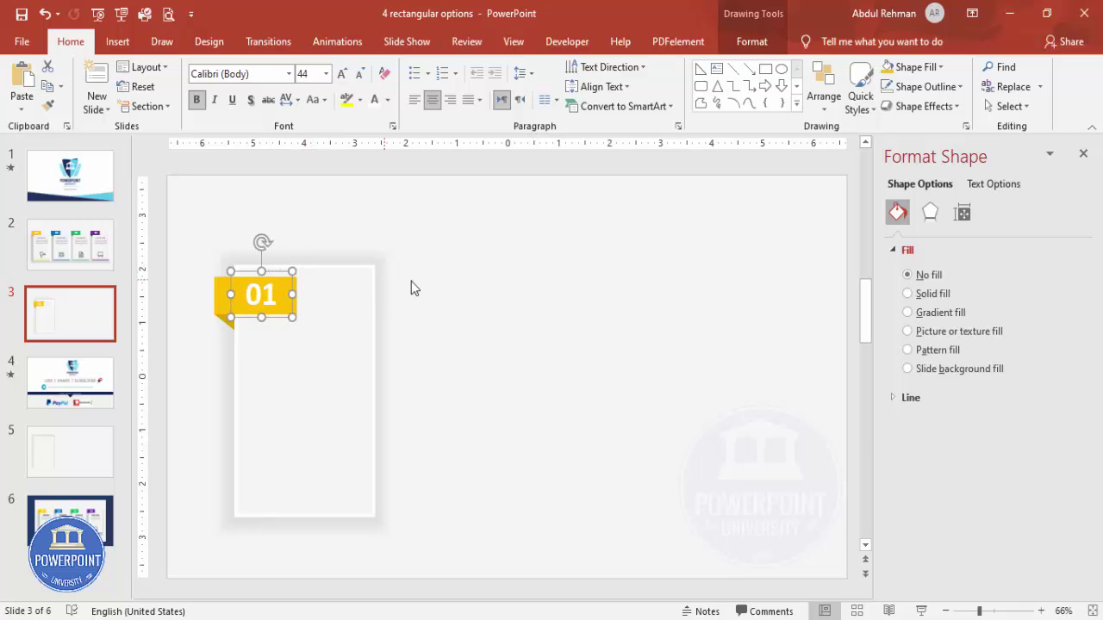
left_click(436, 273)
left_click(118, 41)
left_click(728, 86)
- Add a centred, bold 'TITLE HERE' text box on the card below 01
left_click_drag(255, 340, 366, 367)
type("TITLE HERE")
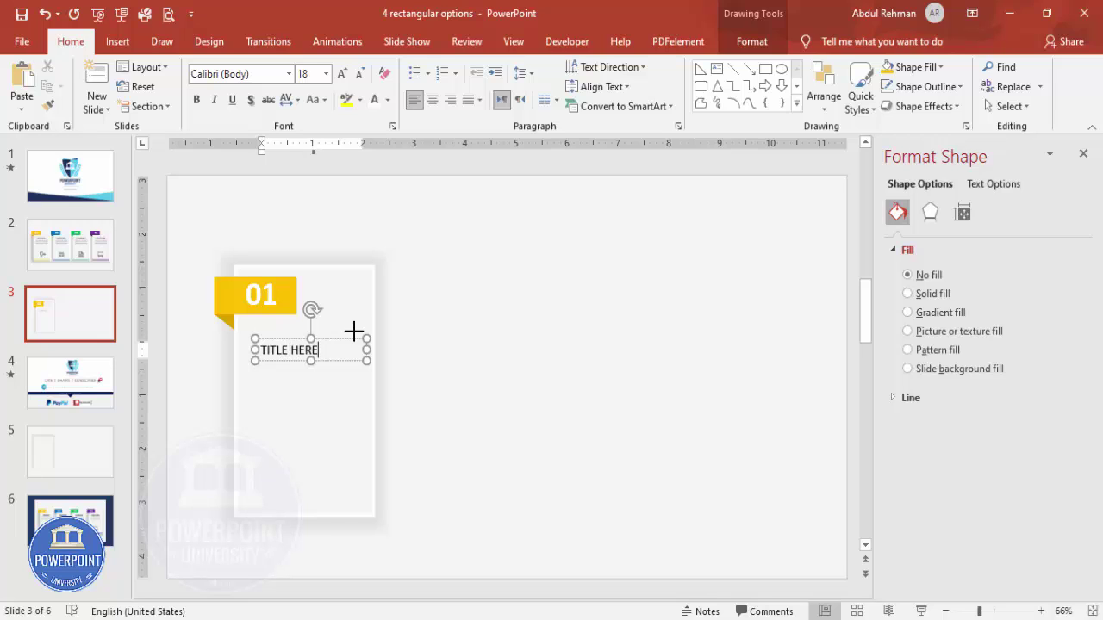
left_click(332, 341)
left_click(433, 100)
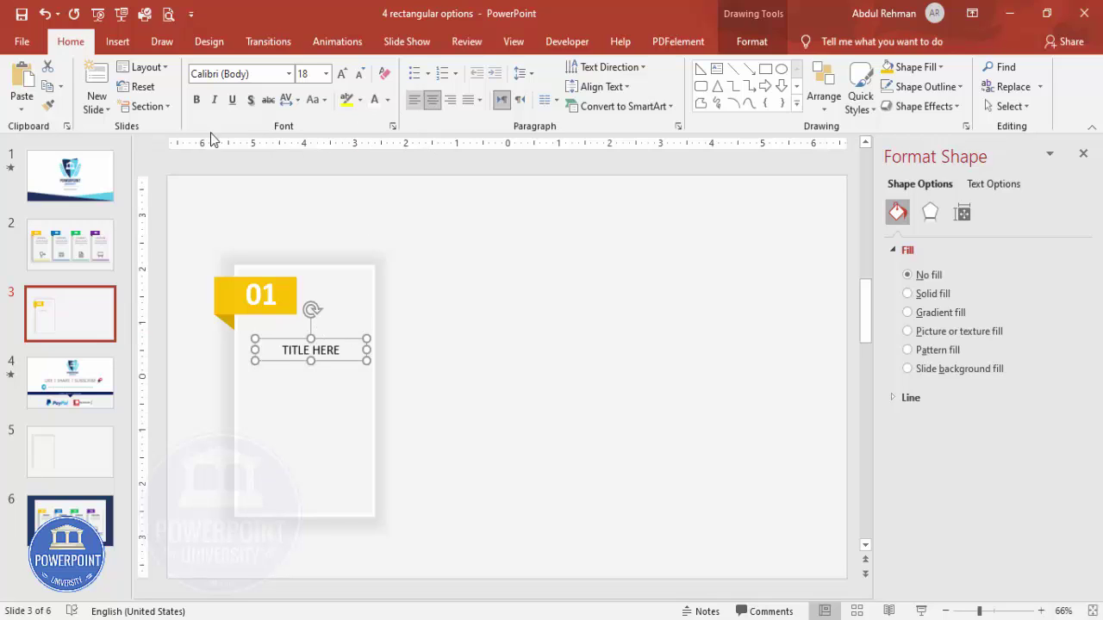
left_click(197, 99)
- Set the title font to Open Sans, move it beneath the tab and widen it
left_click(257, 74)
type("Open Sans")
key("Return")
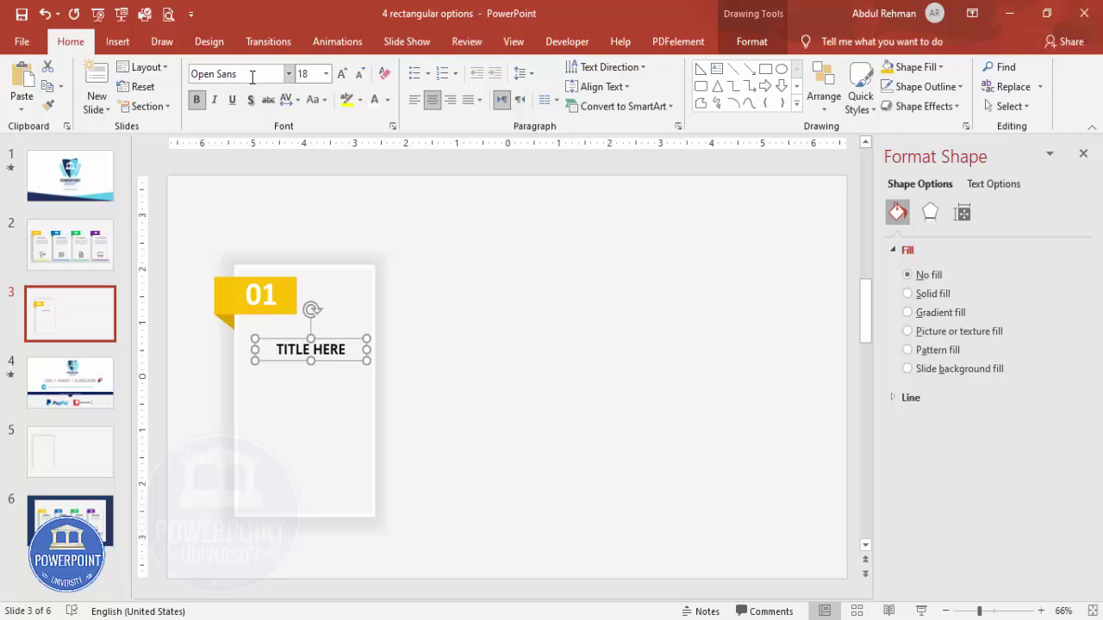
left_click_drag(328, 337, 374, 339)
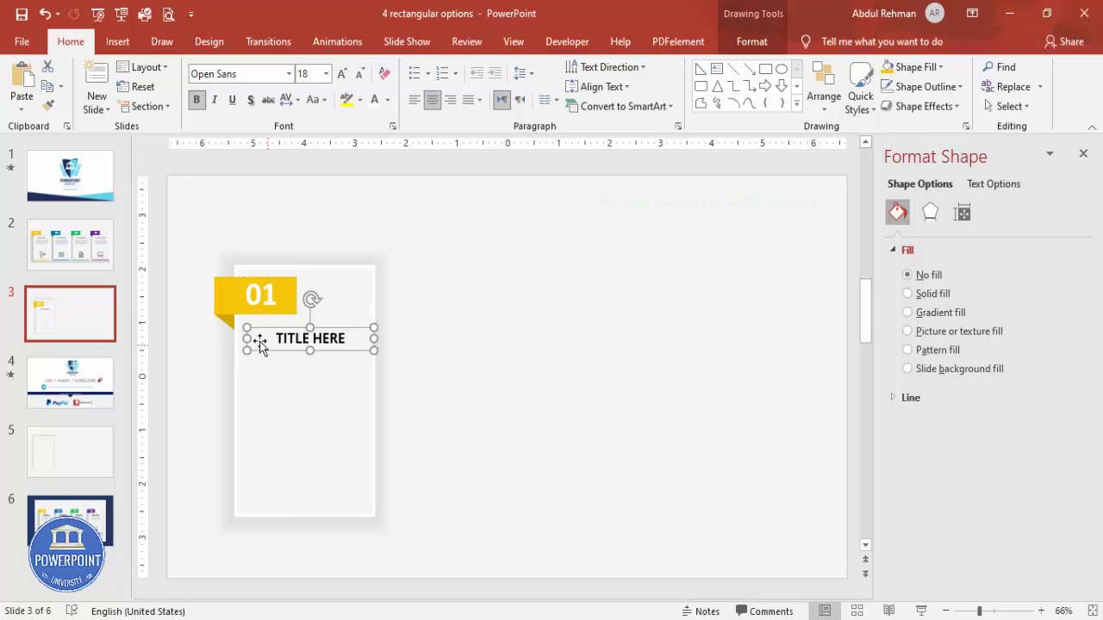
left_click_drag(248, 339, 235, 339)
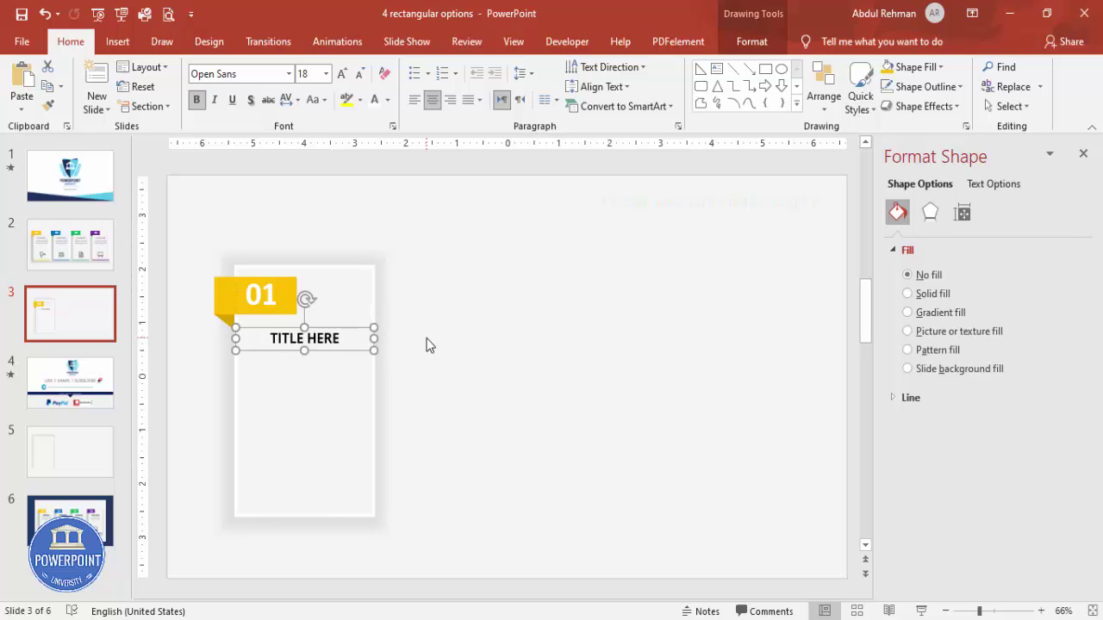
left_click(461, 321)
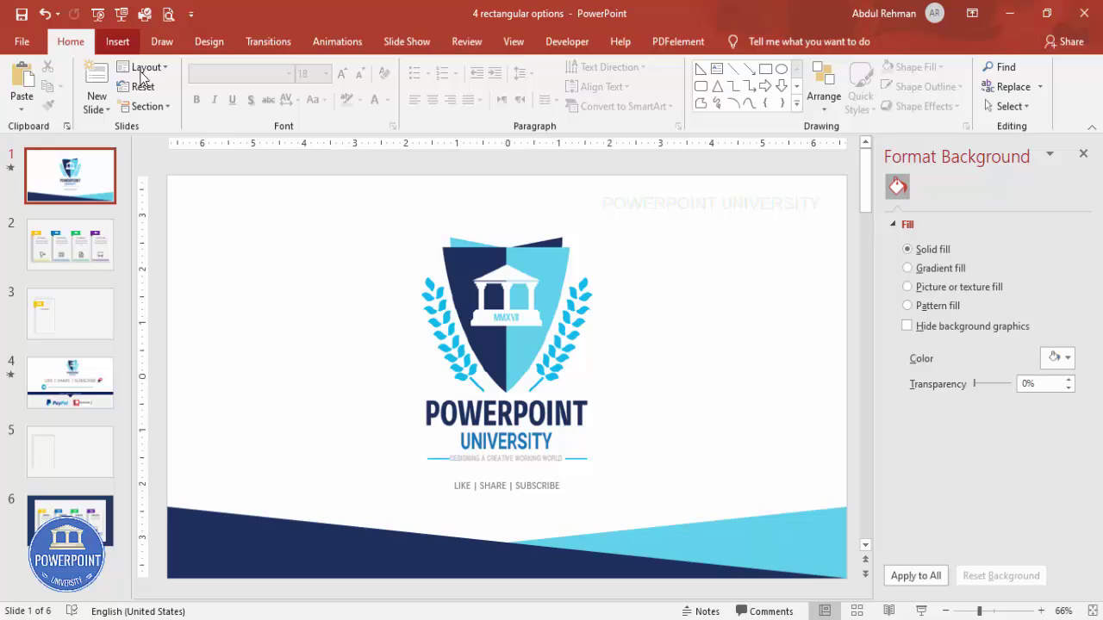
- Add a text box reading 'Add detail text here' below the card title
left_click(73, 325)
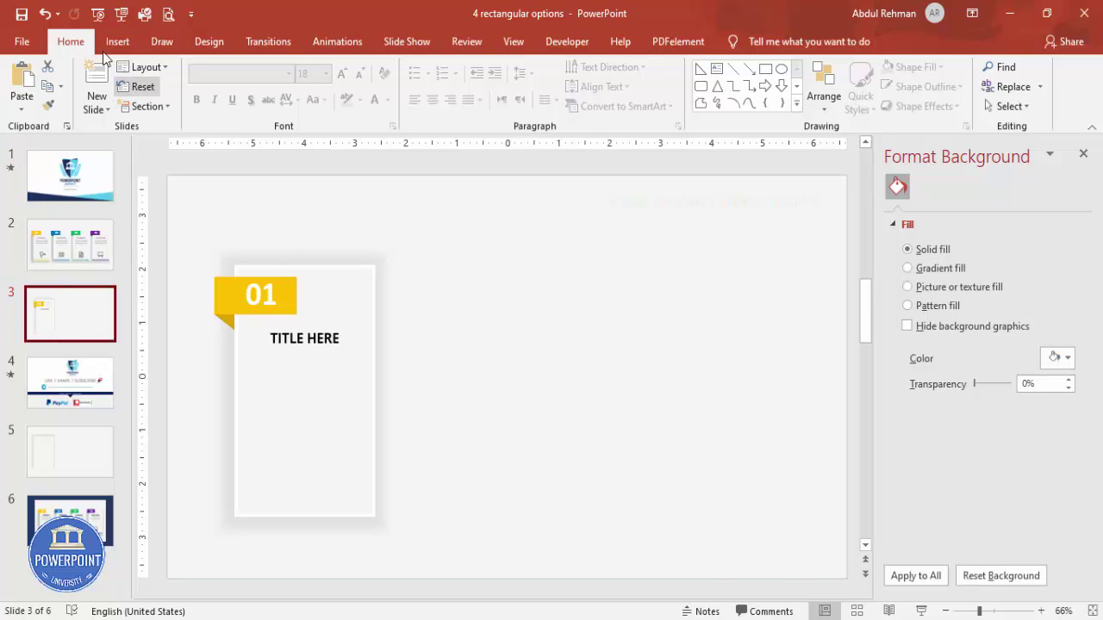
left_click(117, 41)
left_click(728, 90)
left_click_drag(254, 366, 366, 423)
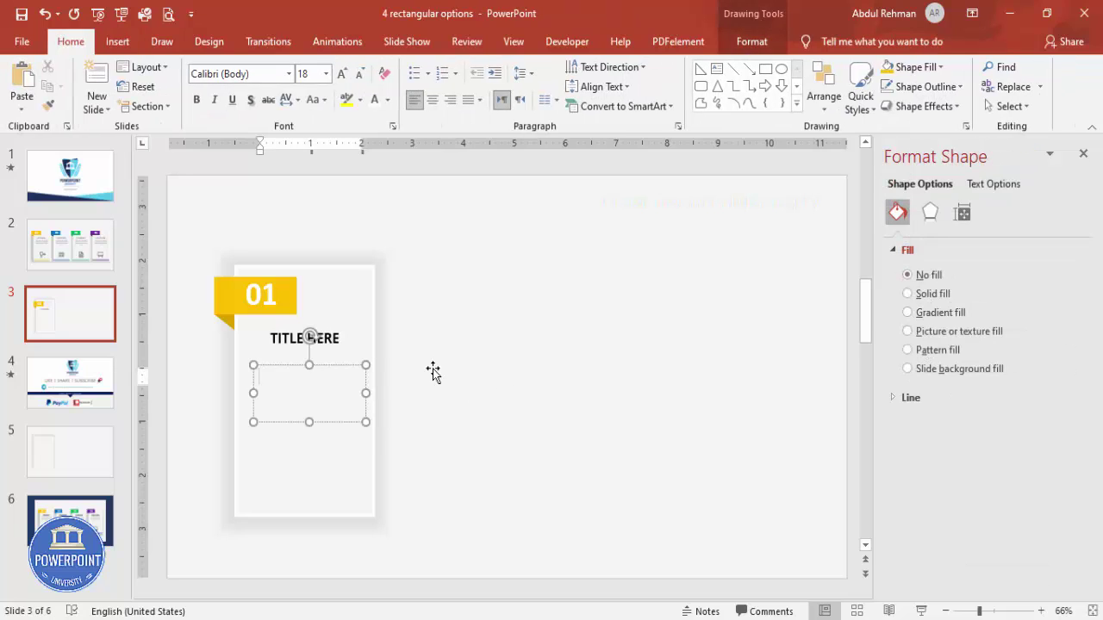
type("Add de")
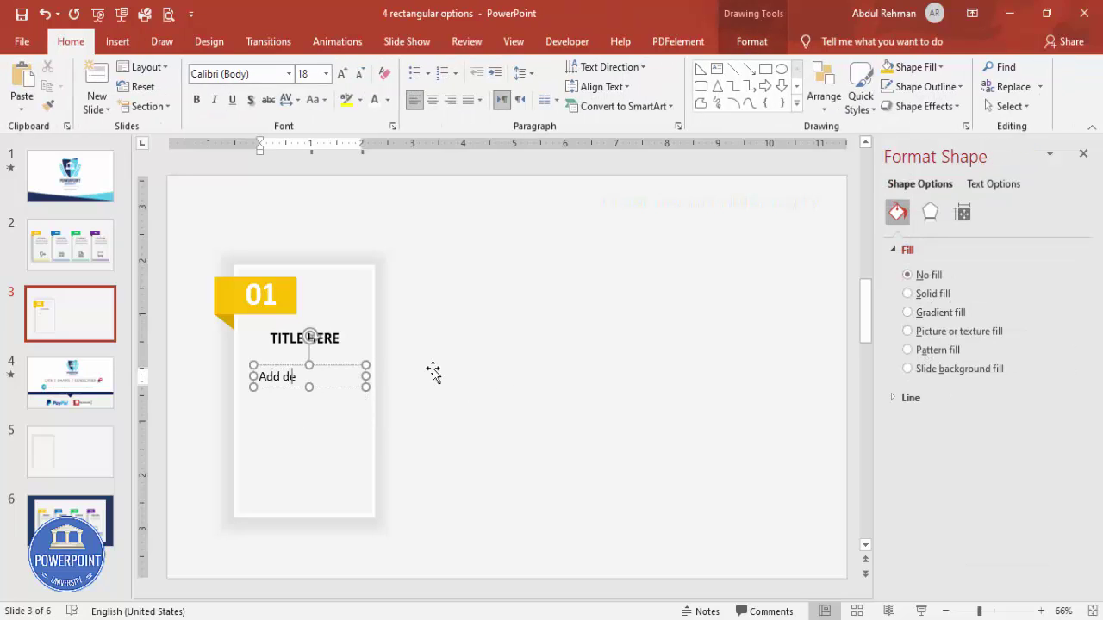
type("tail text here")
- Make the detail text grey, centred and 14 pt, aligned under the title
left_click(327, 365)
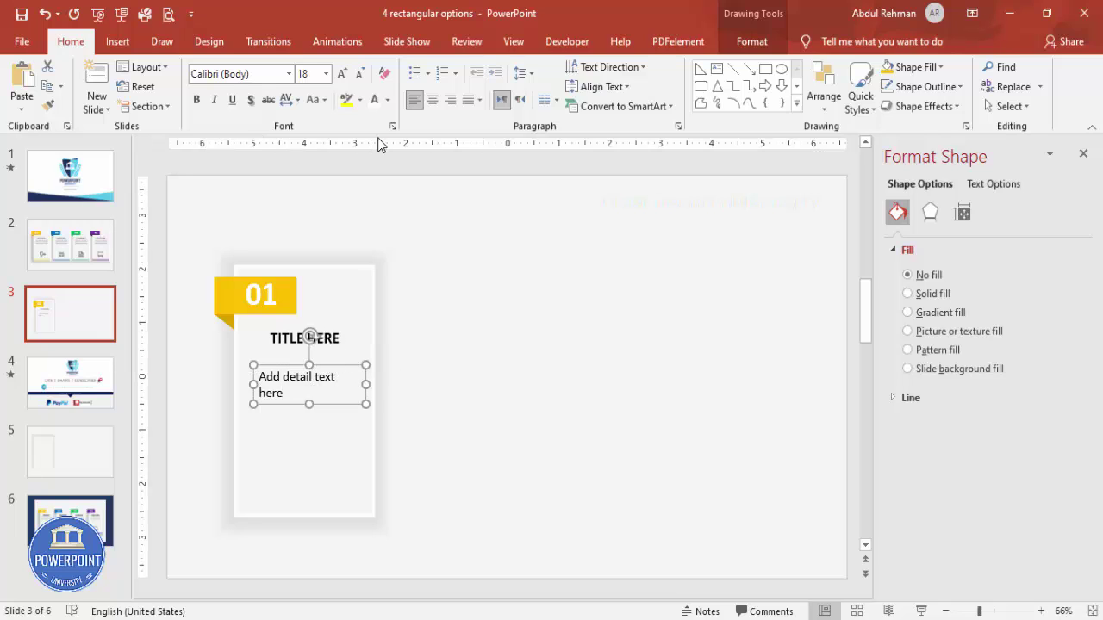
left_click(388, 100)
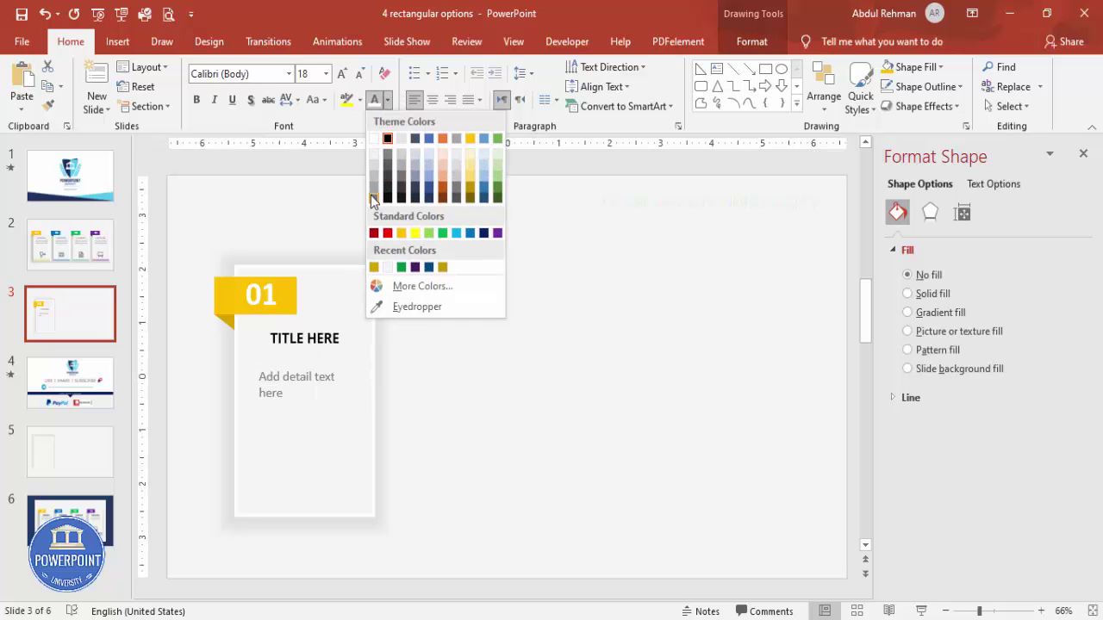
left_click(374, 200)
left_click(450, 100)
left_click(432, 102)
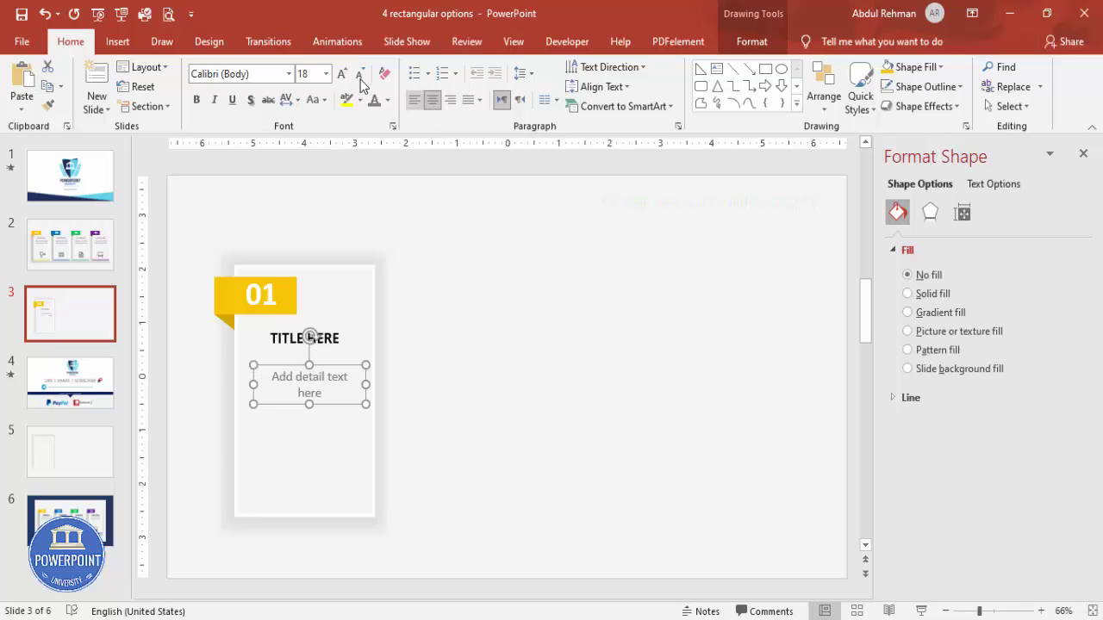
left_click(360, 75)
left_click(361, 75)
left_click_drag(342, 365, 336, 363)
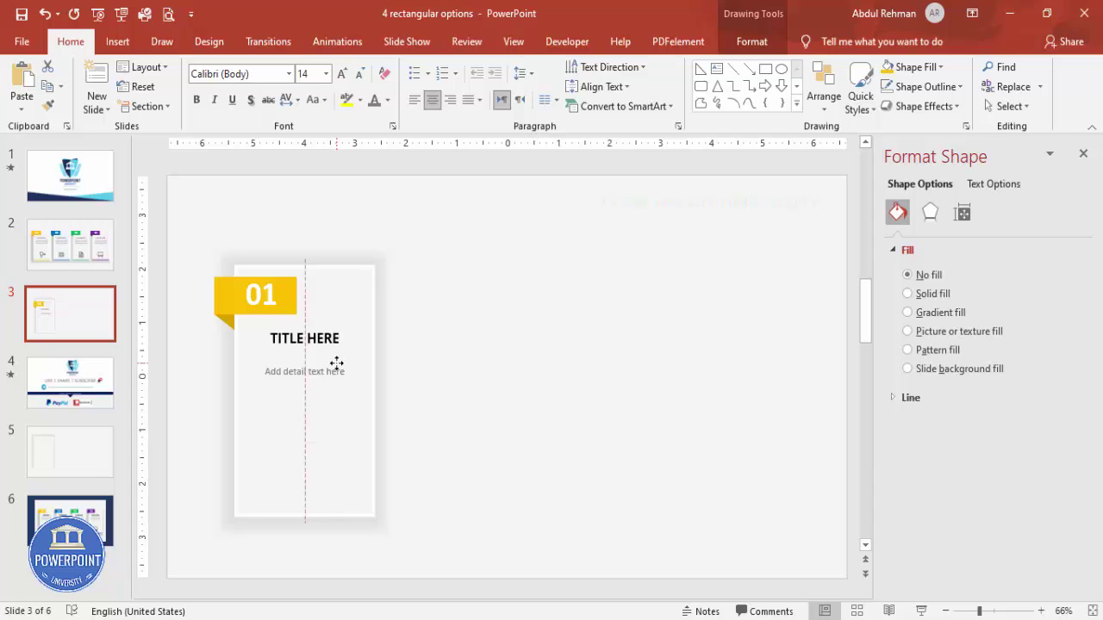
left_click(473, 377)
left_click(117, 42)
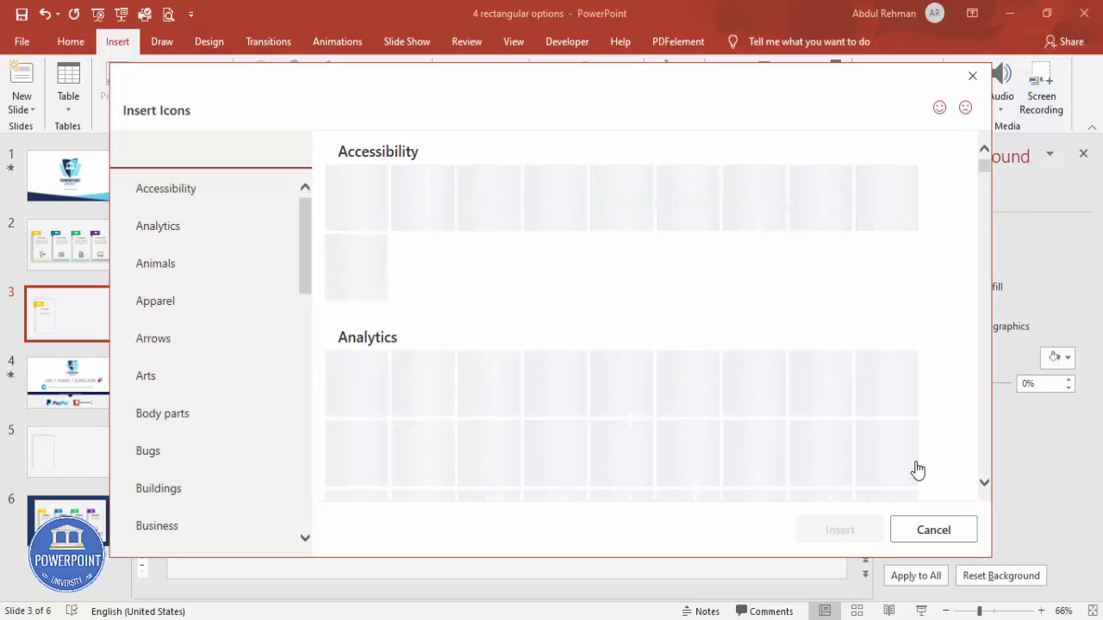
- Choose the Analytics target icon and insert it
left_click(885, 463)
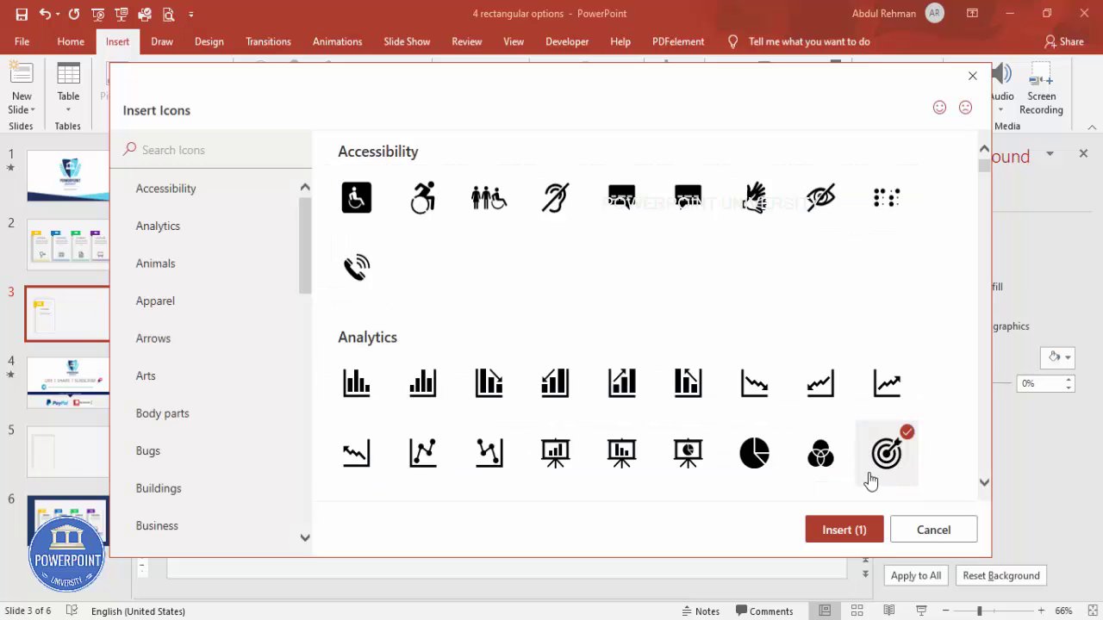
left_click(839, 530)
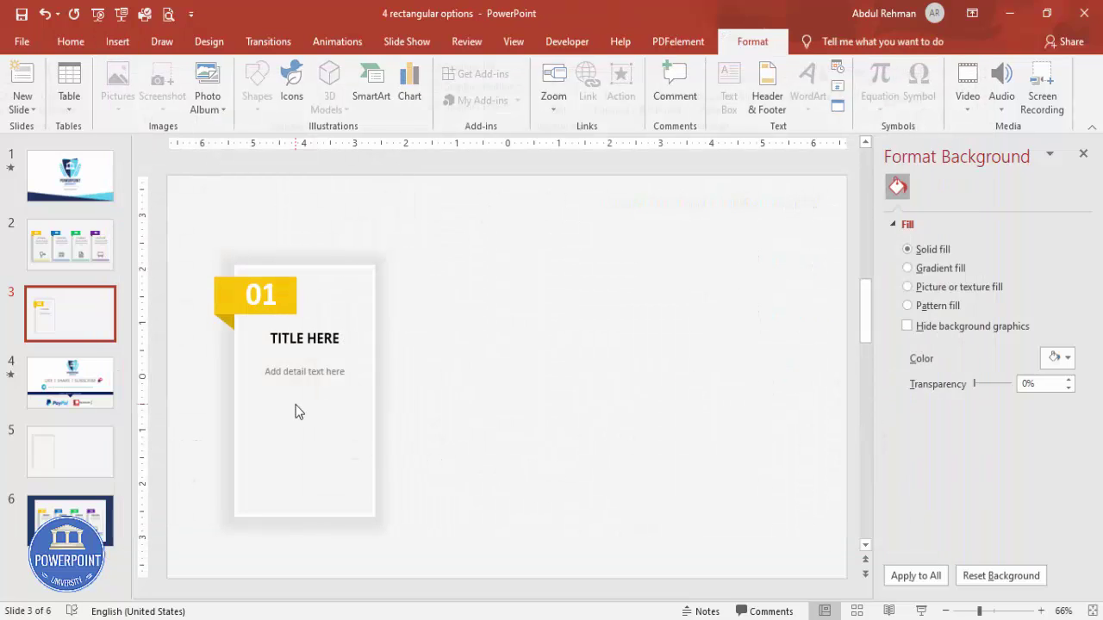
- Place the target icon at the card's bottom, then copy the whole card rightward into four cards
left_click_drag(503, 379, 303, 467)
left_click(470, 423)
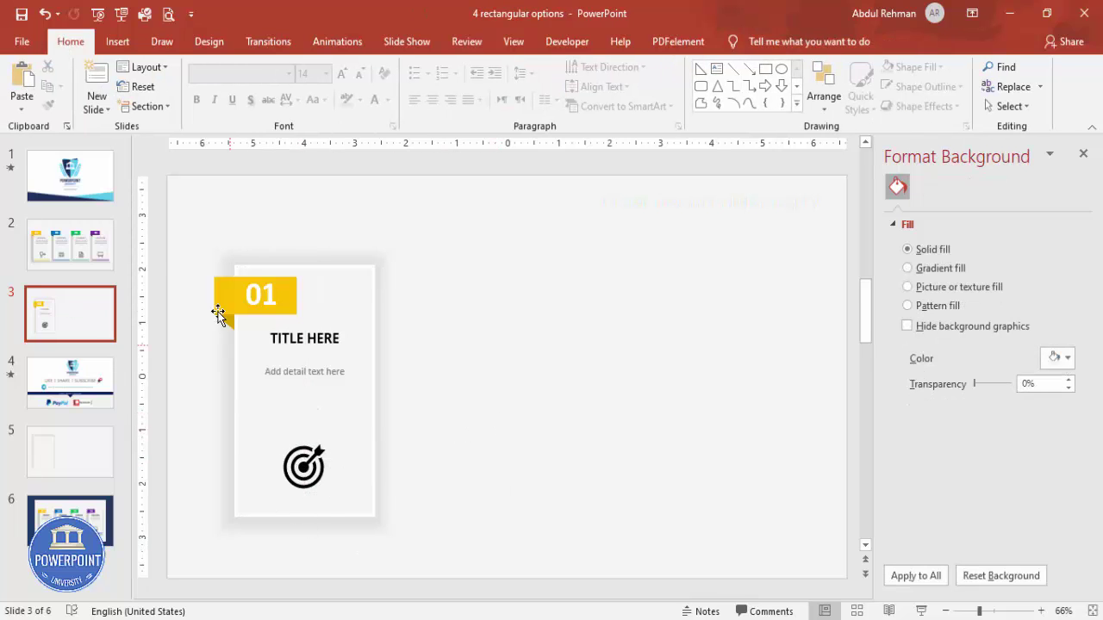
left_click_drag(171, 230, 475, 590)
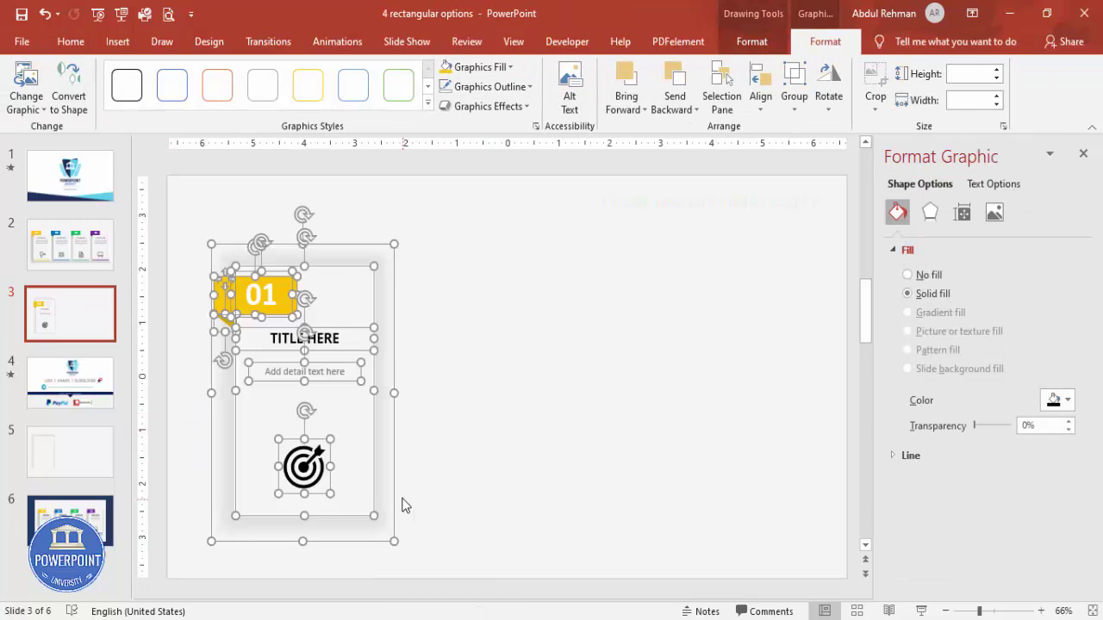
left_click_drag(369, 468, 850, 443)
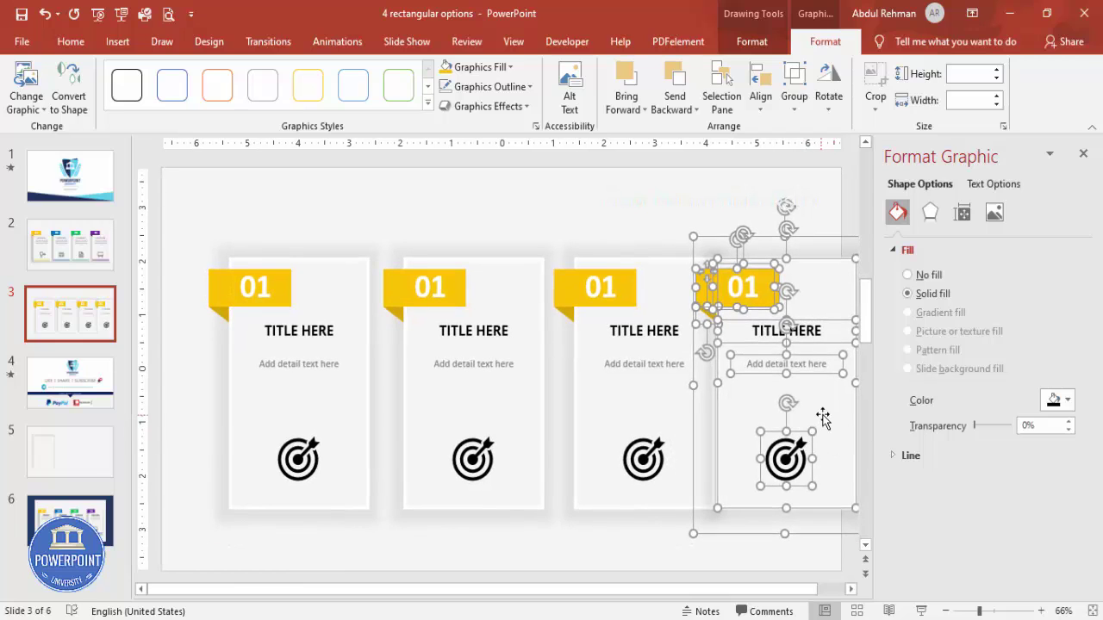
key("Right")
key("Right")
key("Right")
key("Right")
key("Right")
key("Right")
key("Right")
key("Right")
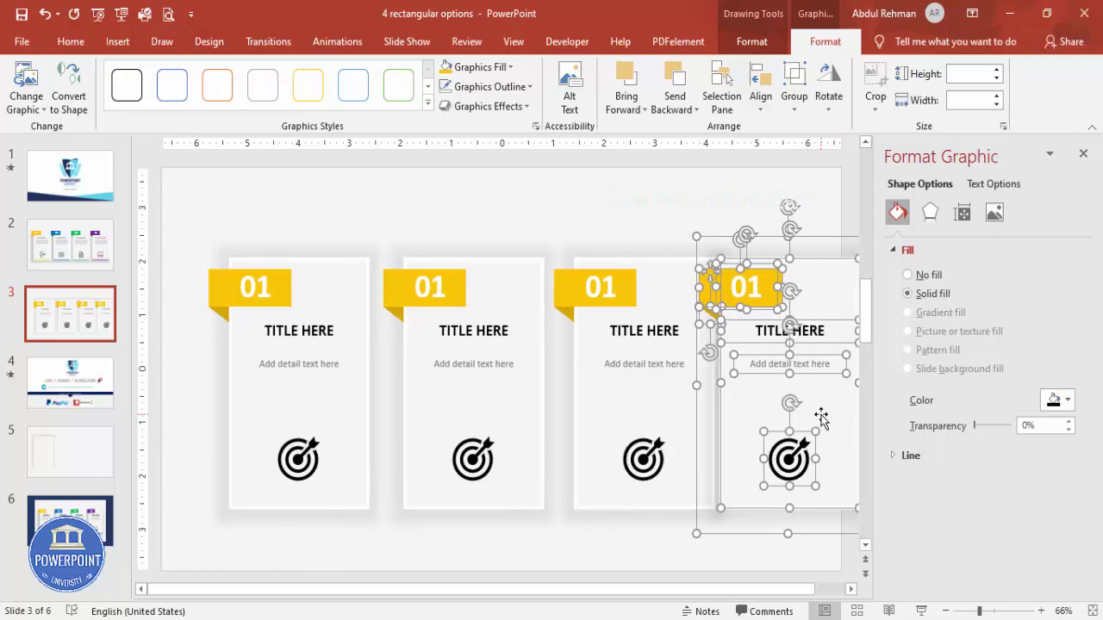
key("Right")
key("Right")
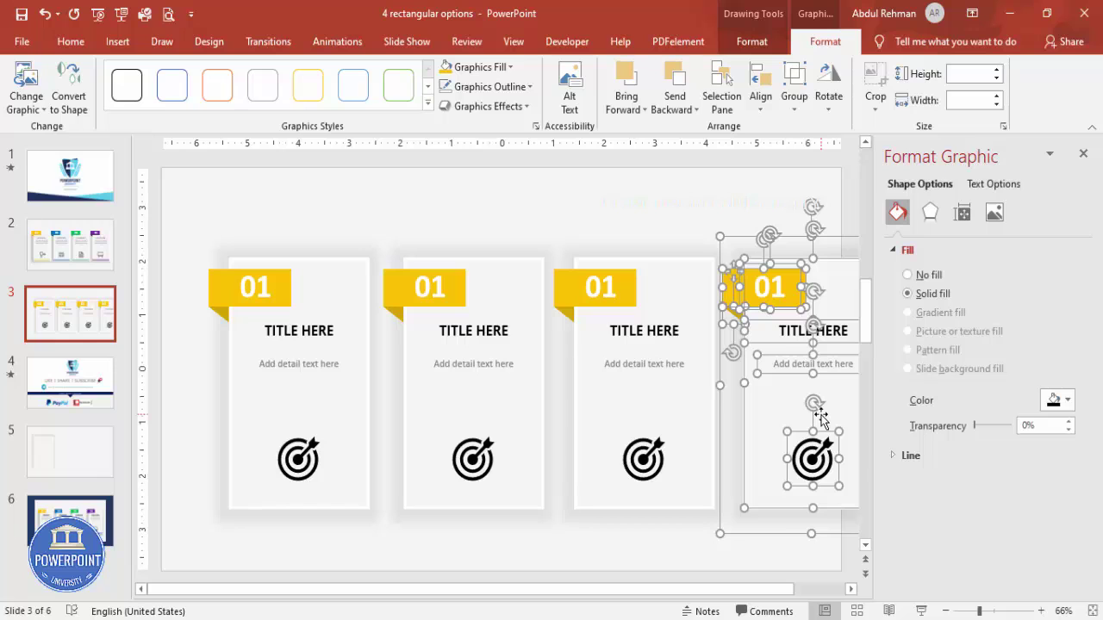
left_click(612, 239)
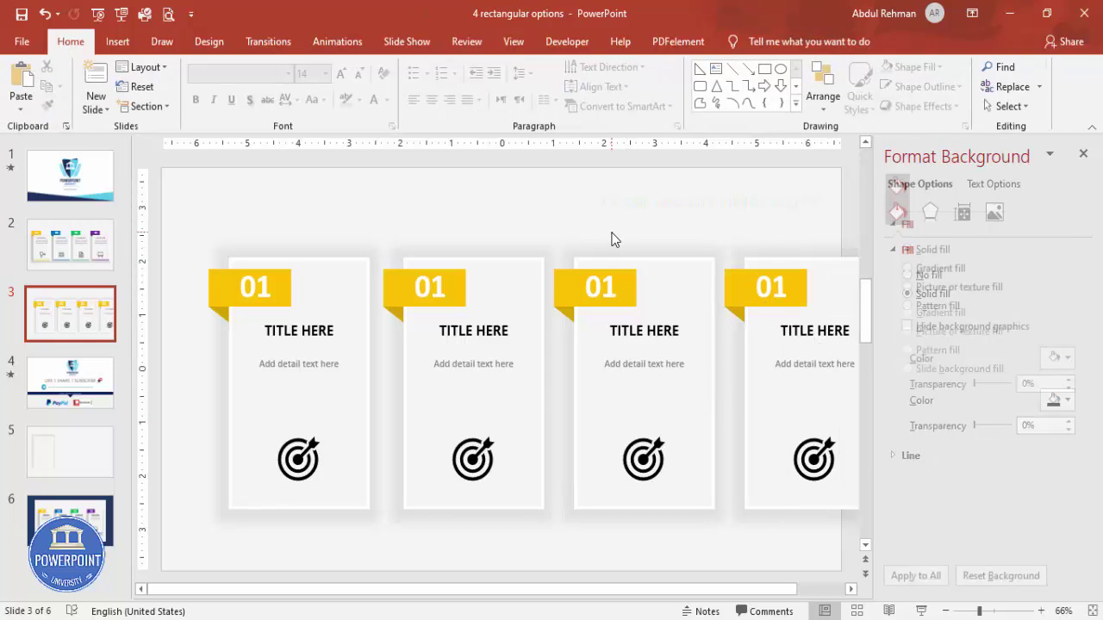
- Group all four cards, shrink and centre them on the slide, then ungroup
key("ctrl+a")
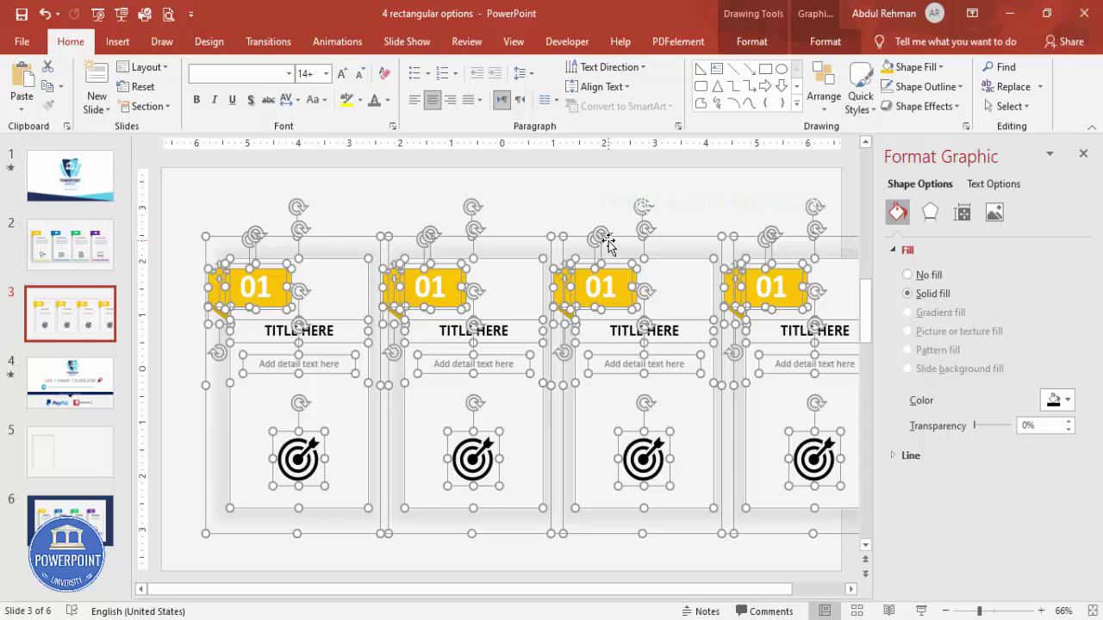
key("ctrl+g")
left_click_drag(197, 229, 254, 253)
left_click_drag(760, 252, 687, 234)
right_click(686, 249)
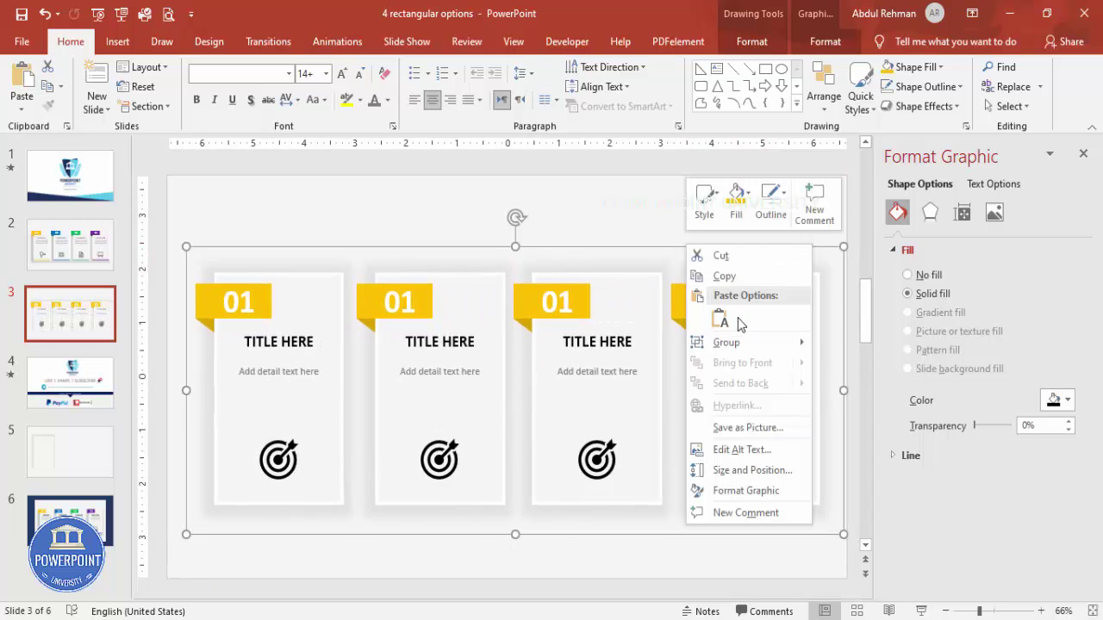
mouse_move(749, 344)
left_click(850, 388)
left_click(707, 211)
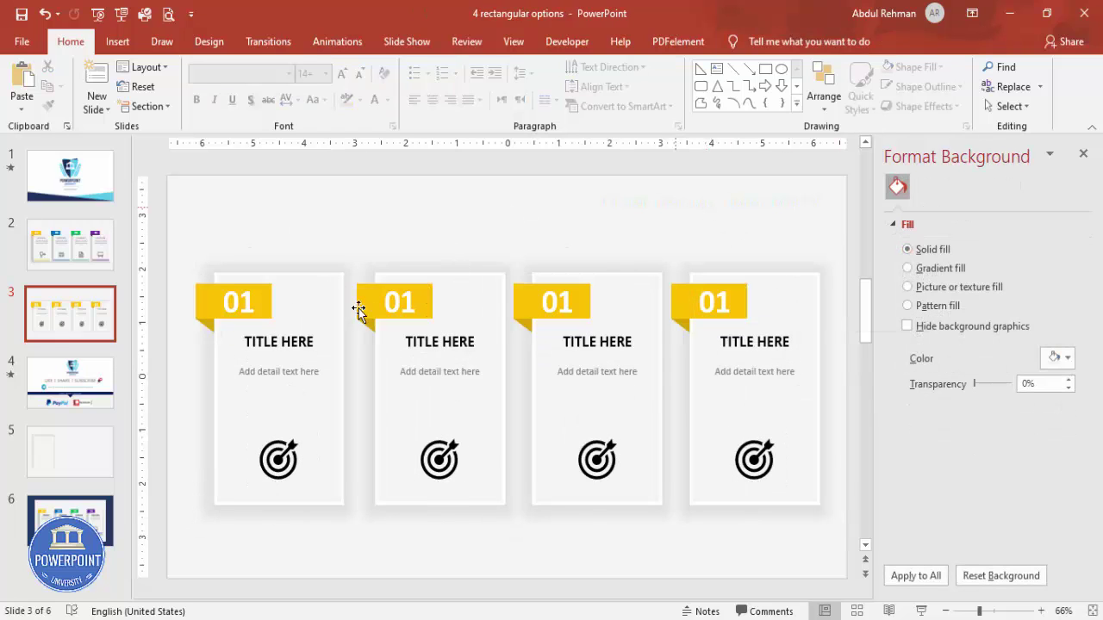
- Fill the second, third and fourth cards' number tabs cyan, dark navy and purple
left_click(418, 290)
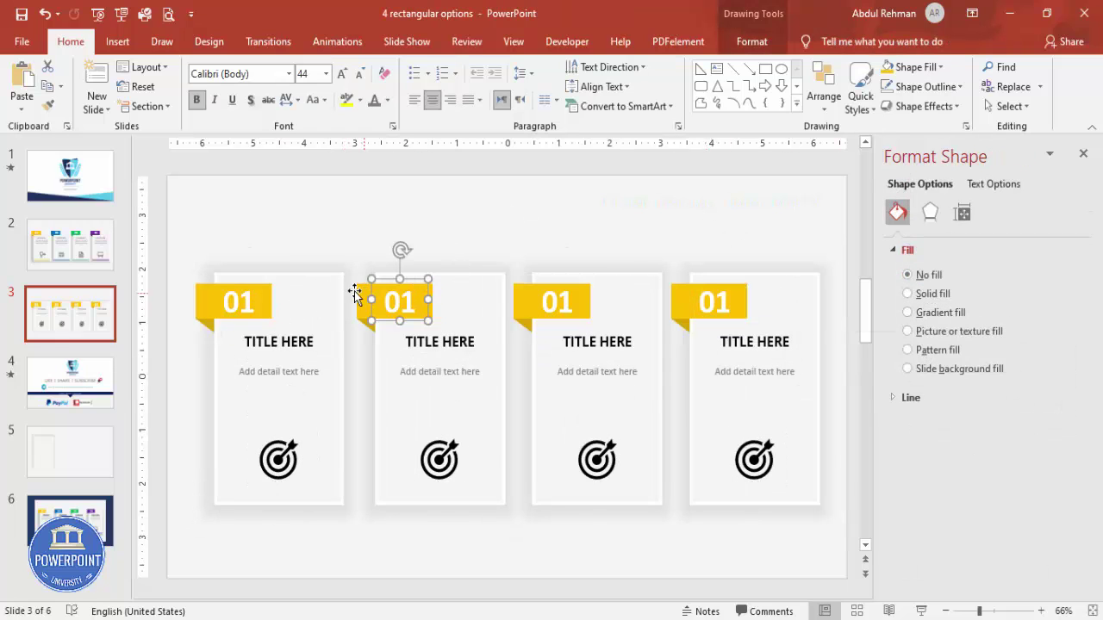
left_click(366, 291)
left_click(370, 293)
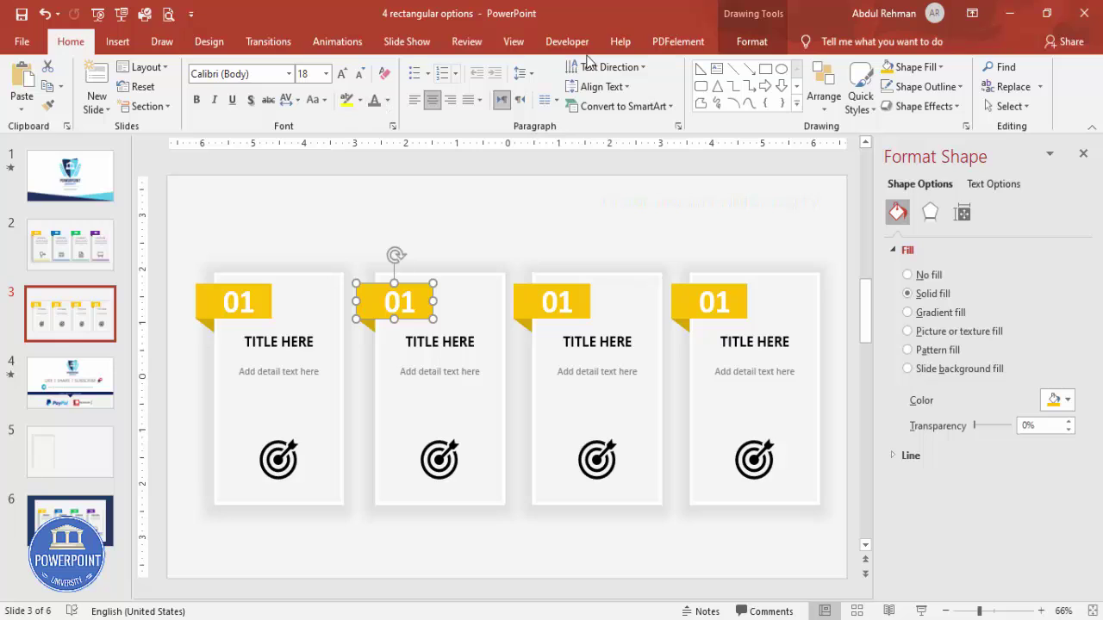
left_click(750, 43)
left_click(406, 66)
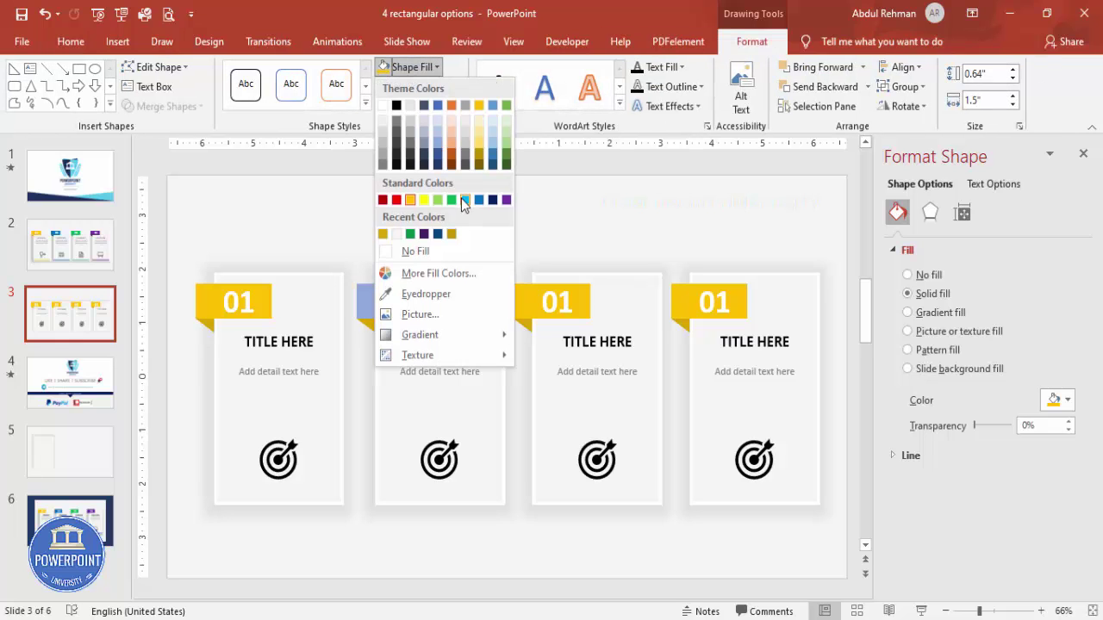
left_click(465, 202)
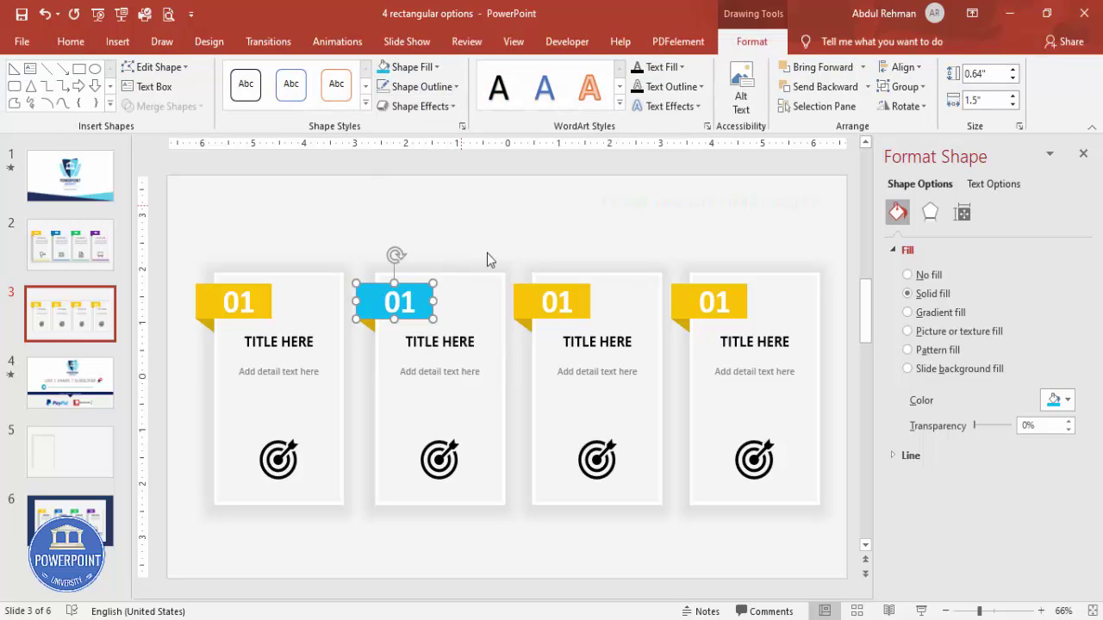
left_click(524, 295)
left_click(412, 66)
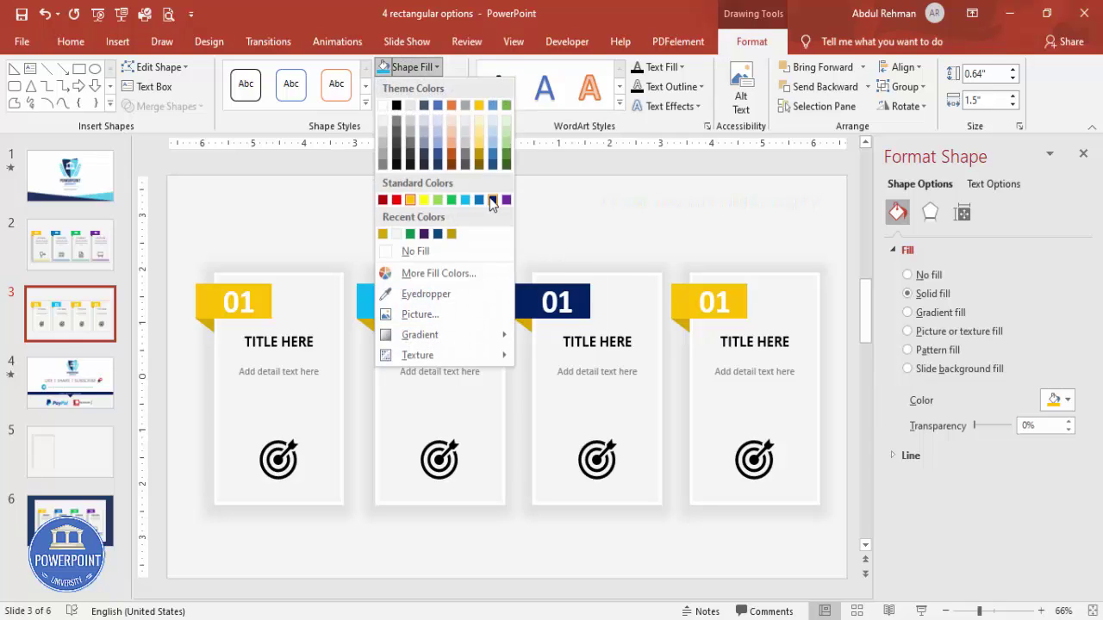
left_click(493, 201)
left_click(674, 293)
left_click(407, 67)
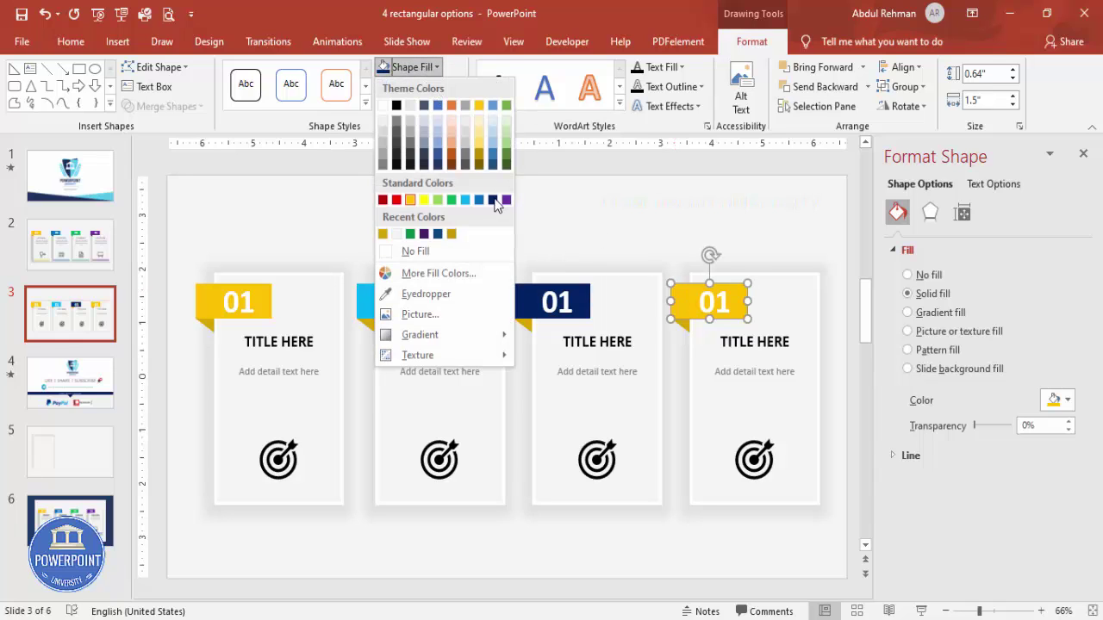
left_click(505, 201)
- Colour the small folds of the second, third and fourth cards cyan, navy and purple
left_click(367, 321)
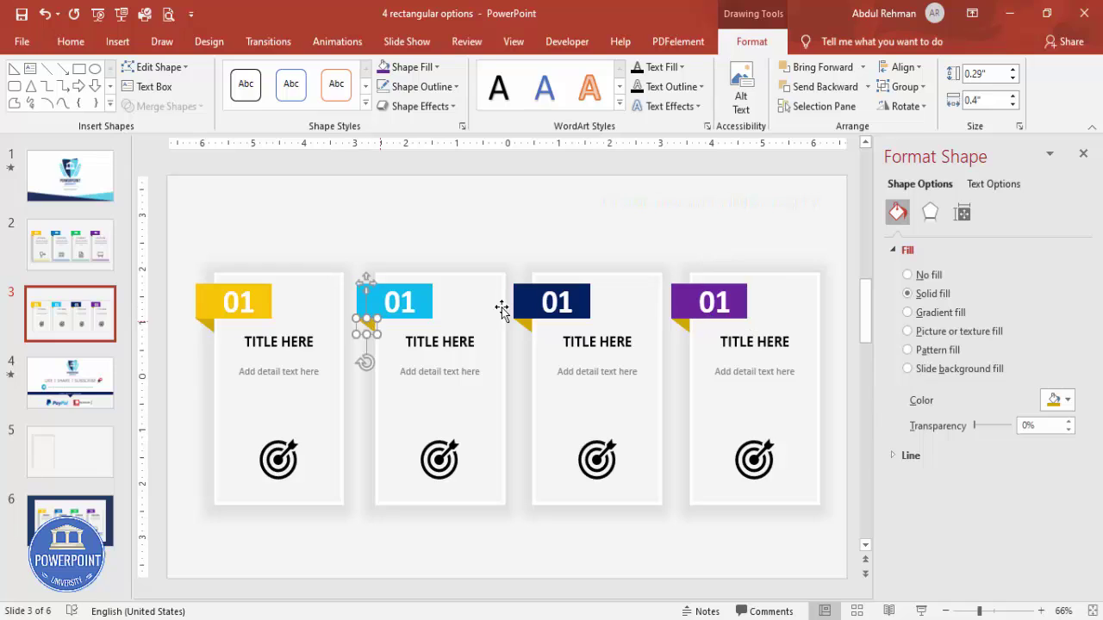
left_click(406, 66)
left_click(479, 200)
left_click(528, 326)
left_click(435, 67)
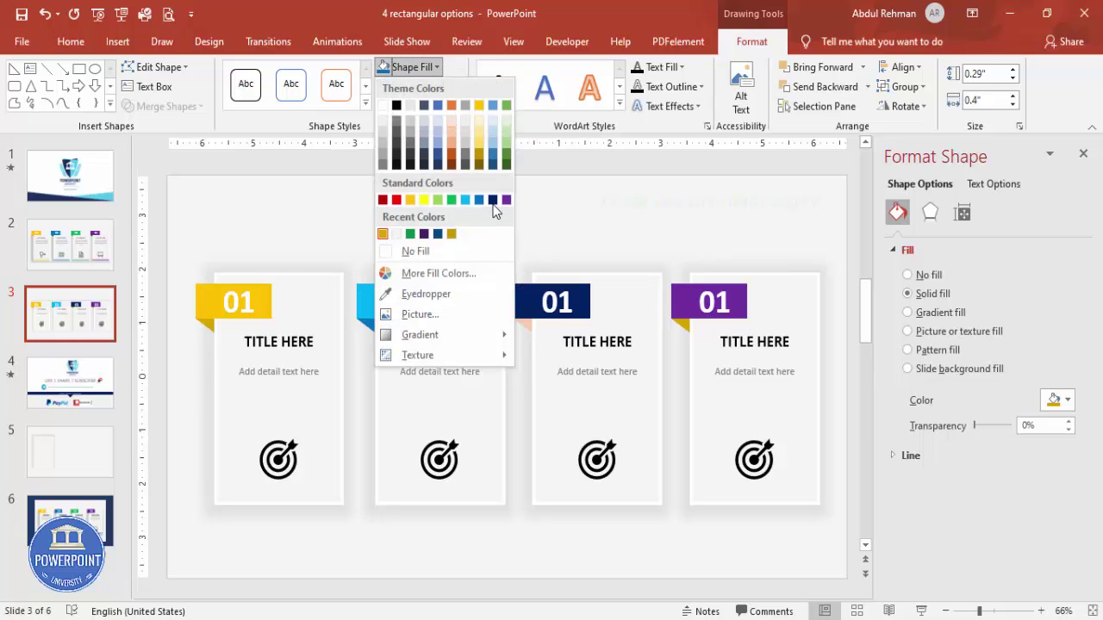
left_click(493, 200)
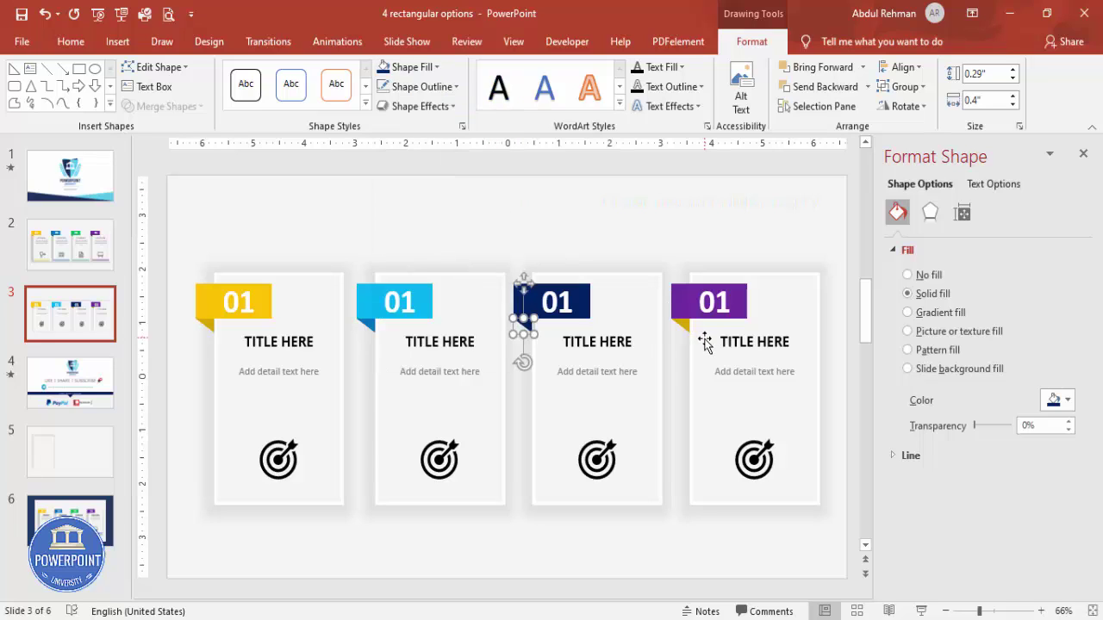
left_click(680, 325)
left_click(434, 67)
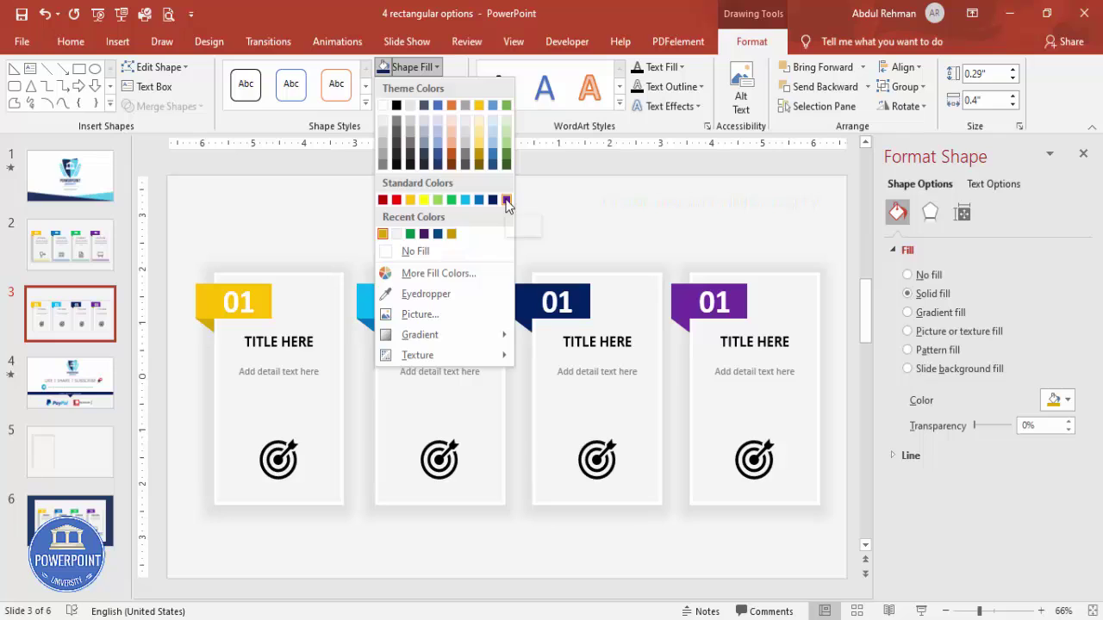
left_click(507, 200)
- Darken the fourth card's purple fold with a custom More Colors shade
left_click(1057, 400)
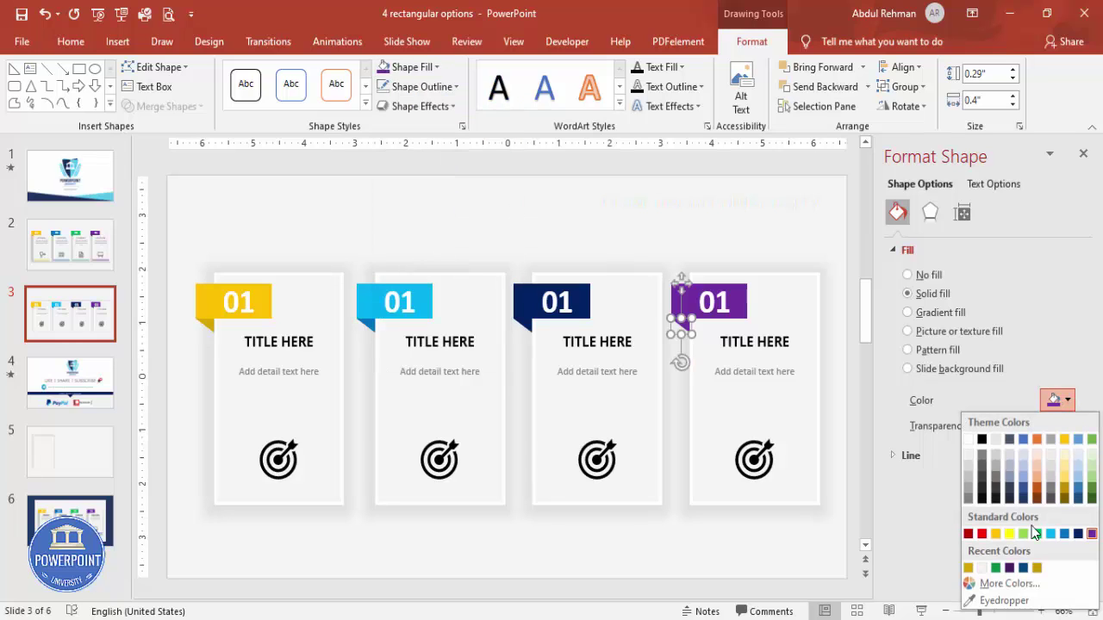
left_click(1008, 595)
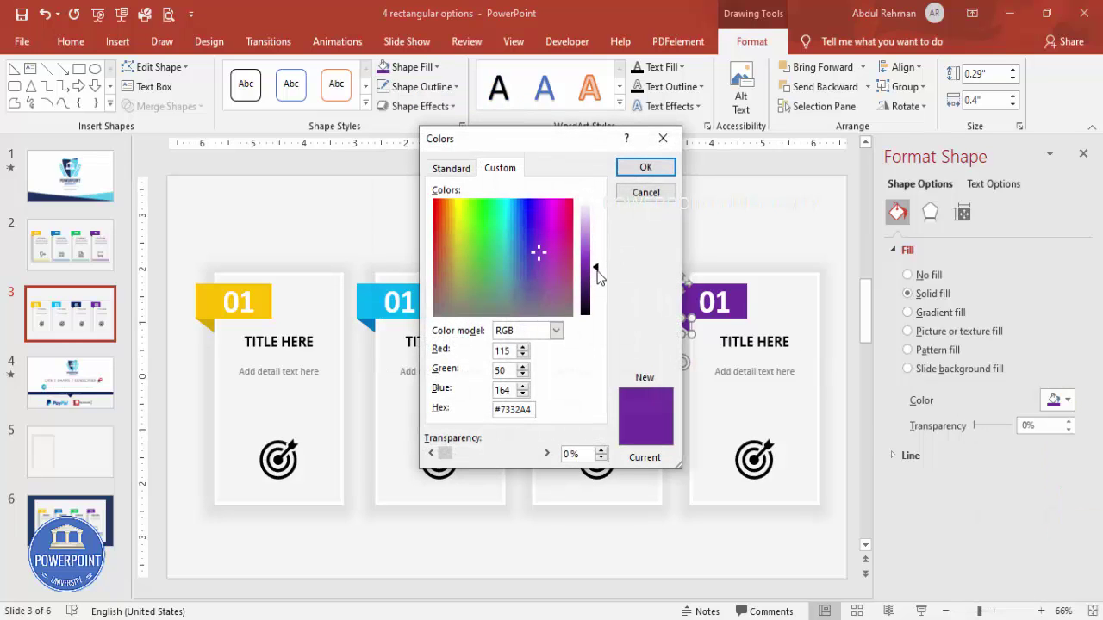
left_click_drag(596, 269, 597, 281)
left_click(645, 168)
left_click(636, 197)
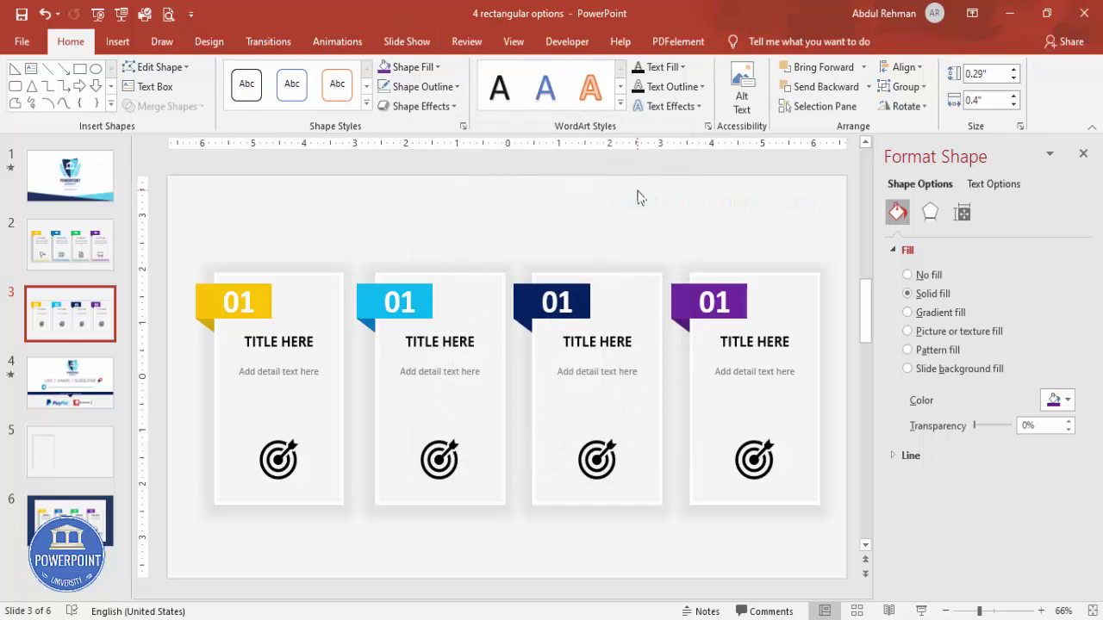
- Change the cyan, navy and purple tabs' numbers from 01 to 02, 03 and 04
left_click(404, 299)
key("BackSpace")
type("2")
left_click(570, 302)
key("BackSpace")
type("3")
left_click(722, 301)
key("BackSpace")
type("4")
- Select the target icons on the second, third and fourth cards
left_click(631, 228)
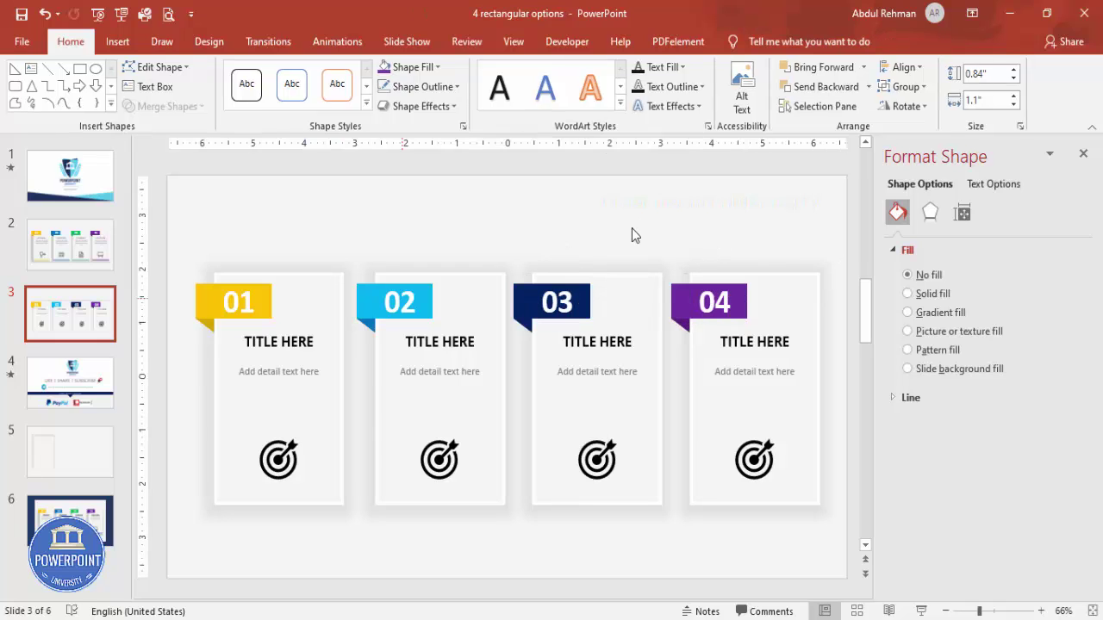
left_click(440, 457)
left_click(597, 458)
left_click(737, 461)
left_click(606, 457)
left_click(441, 444)
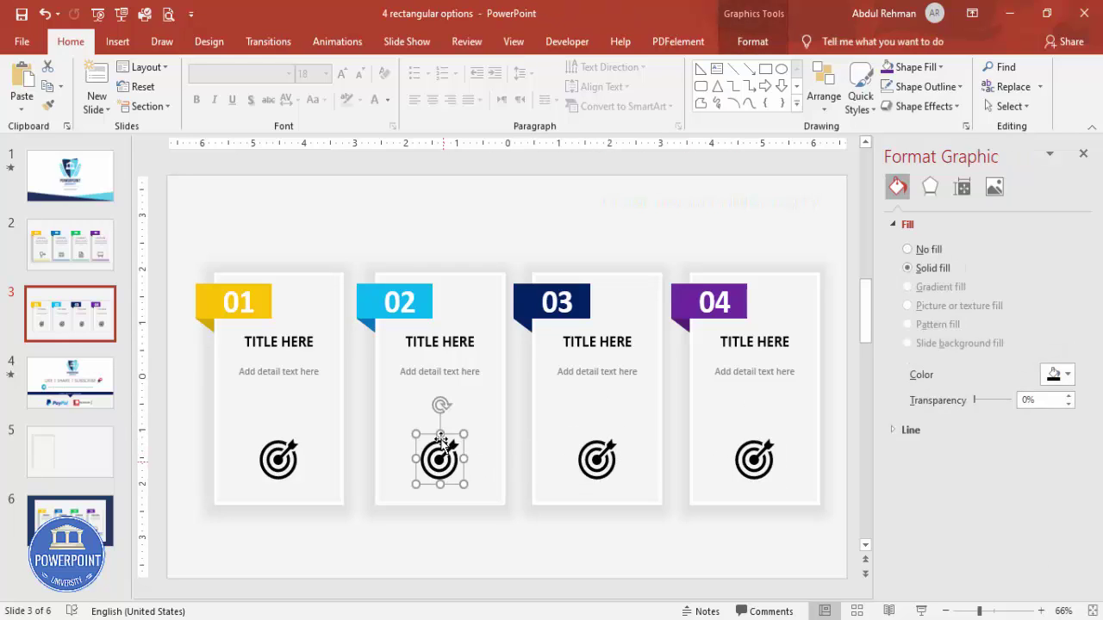
- Group the first and second cards' tab, title, text and icon with Ctrl+G
left_click(296, 204)
left_click_drag(183, 227, 377, 568)
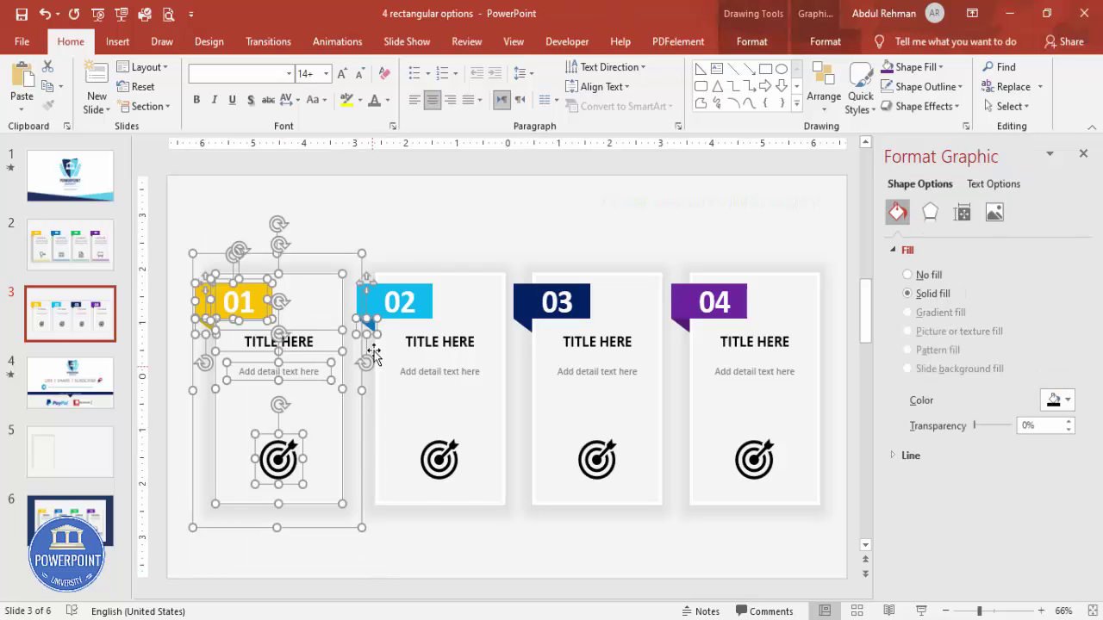
left_click(365, 500)
left_click(377, 567)
left_click_drag(257, 466, 171, 217)
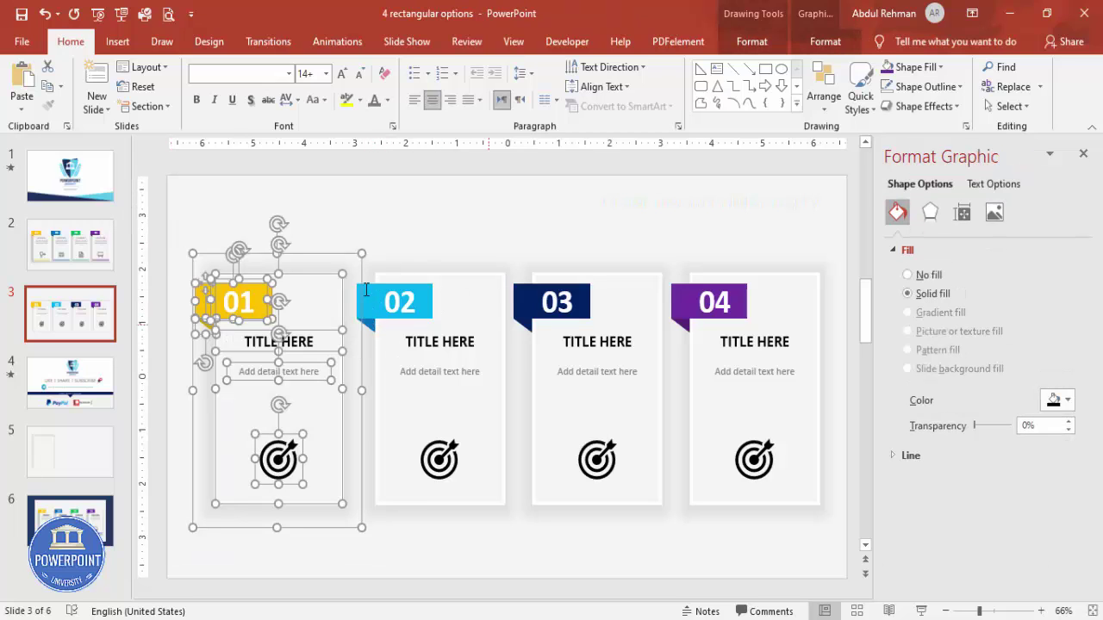
key("ctrl+g")
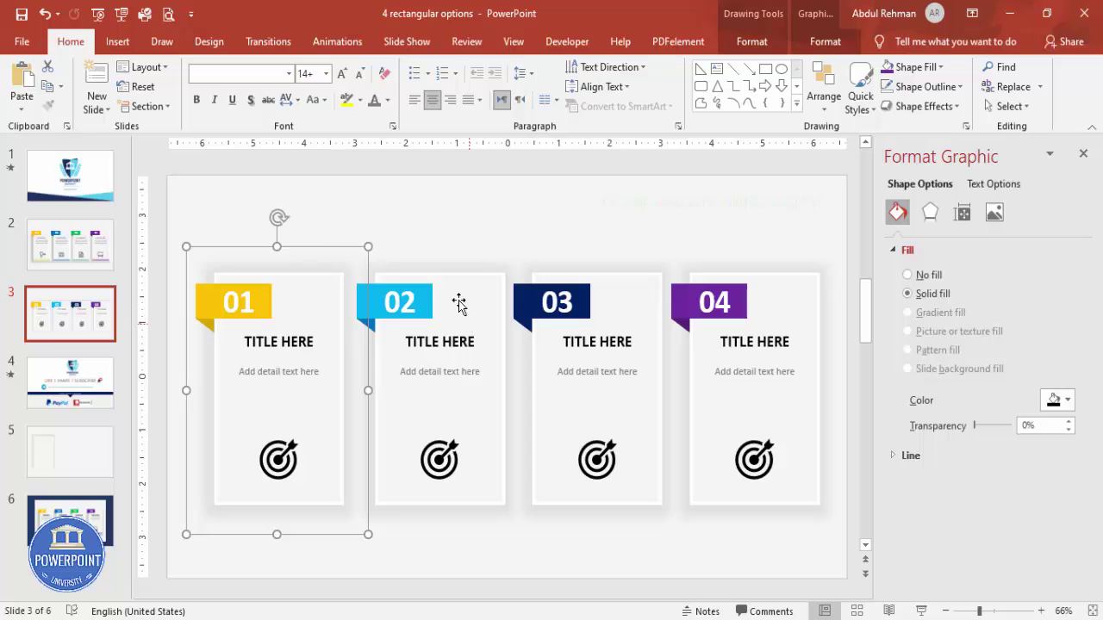
left_click(320, 219)
left_click_drag(321, 190, 526, 555)
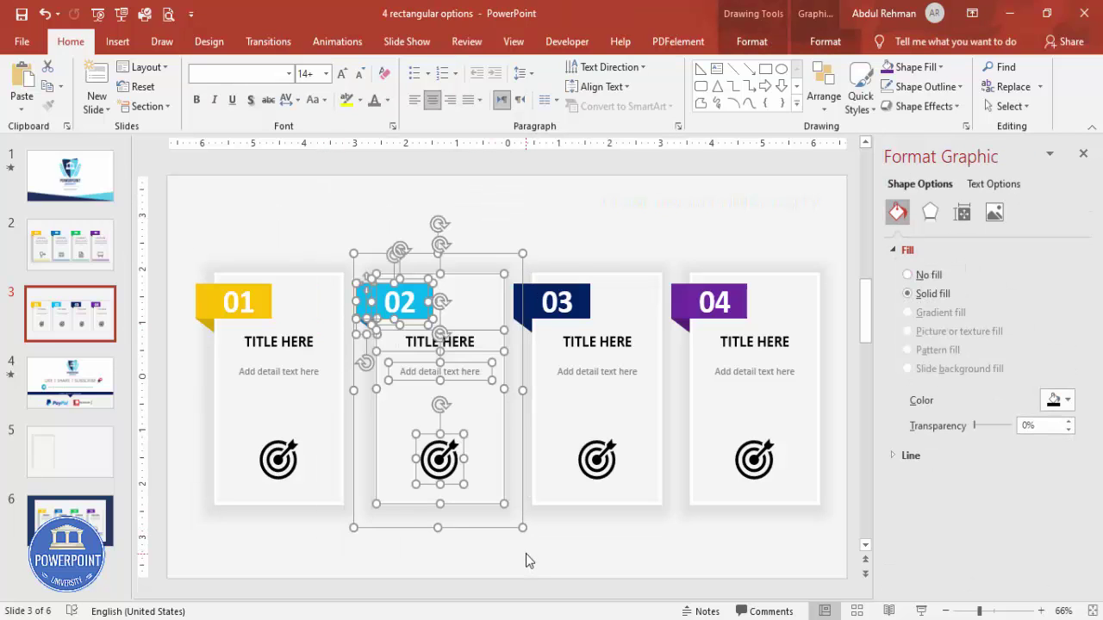
key("ctrl+g")
- Group the third and fourth cards, then select all four card groups together
left_click(504, 206)
left_click_drag(498, 206, 678, 562)
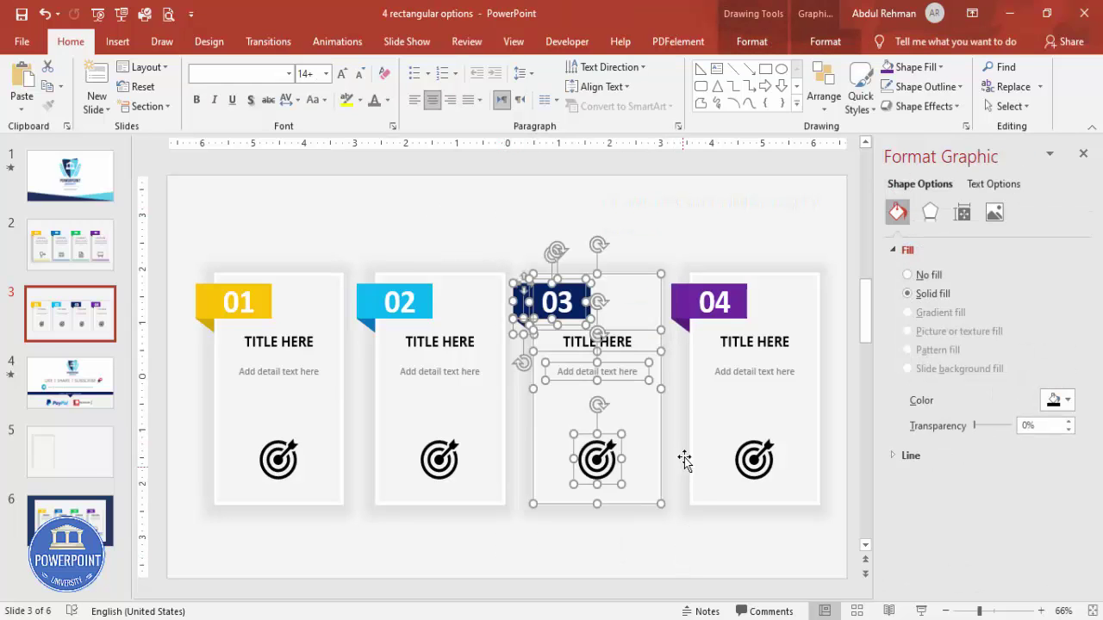
key("ctrl+g")
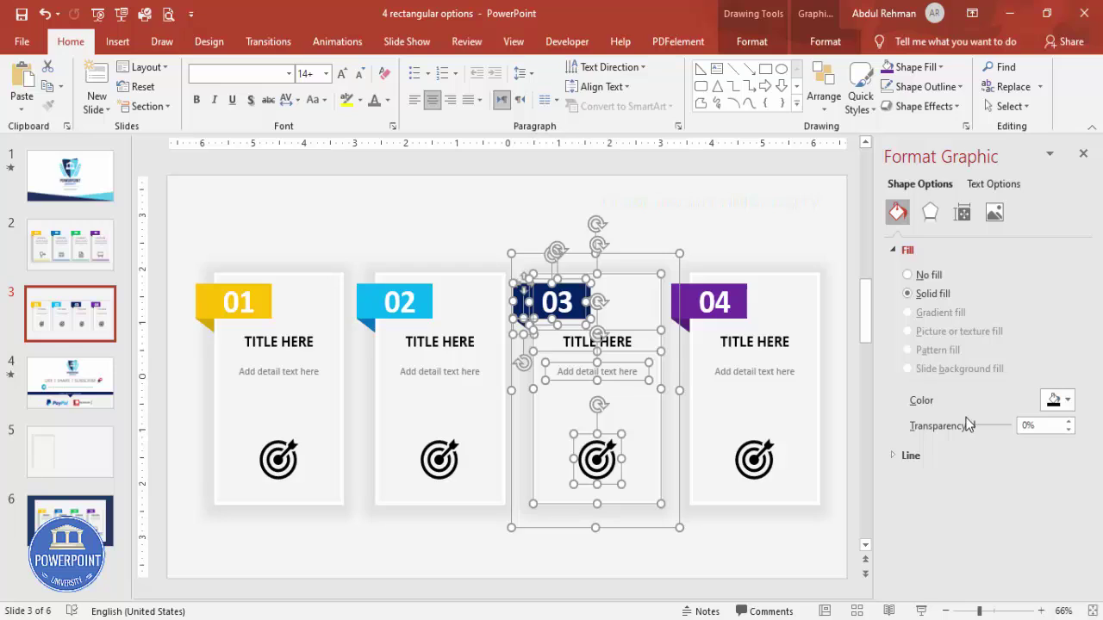
left_click(661, 204)
left_click_drag(650, 200, 867, 571)
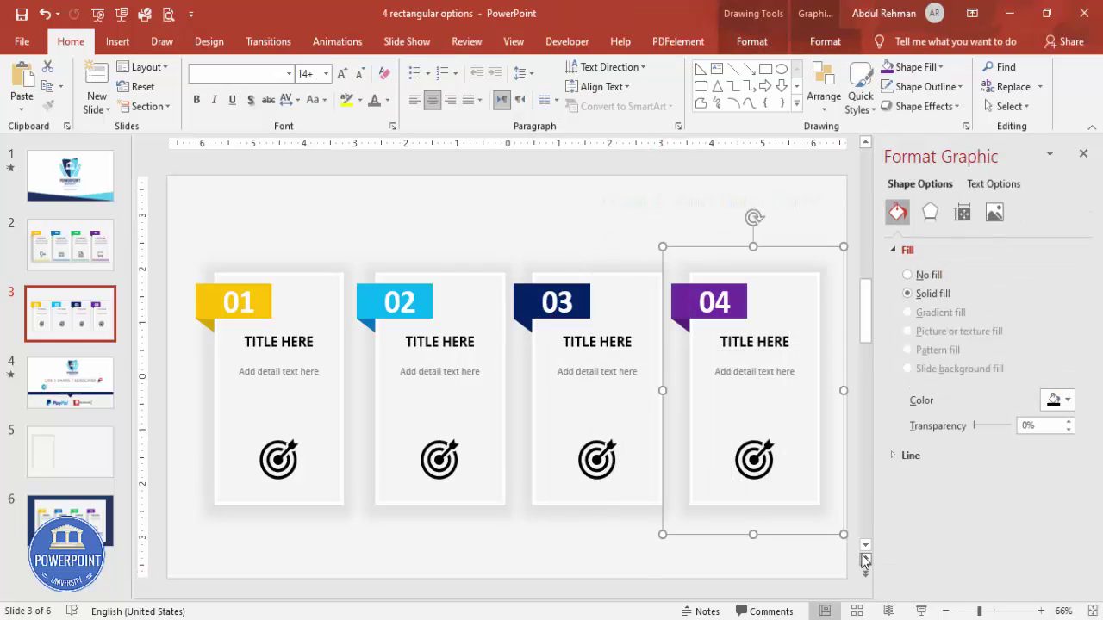
left_click(611, 404)
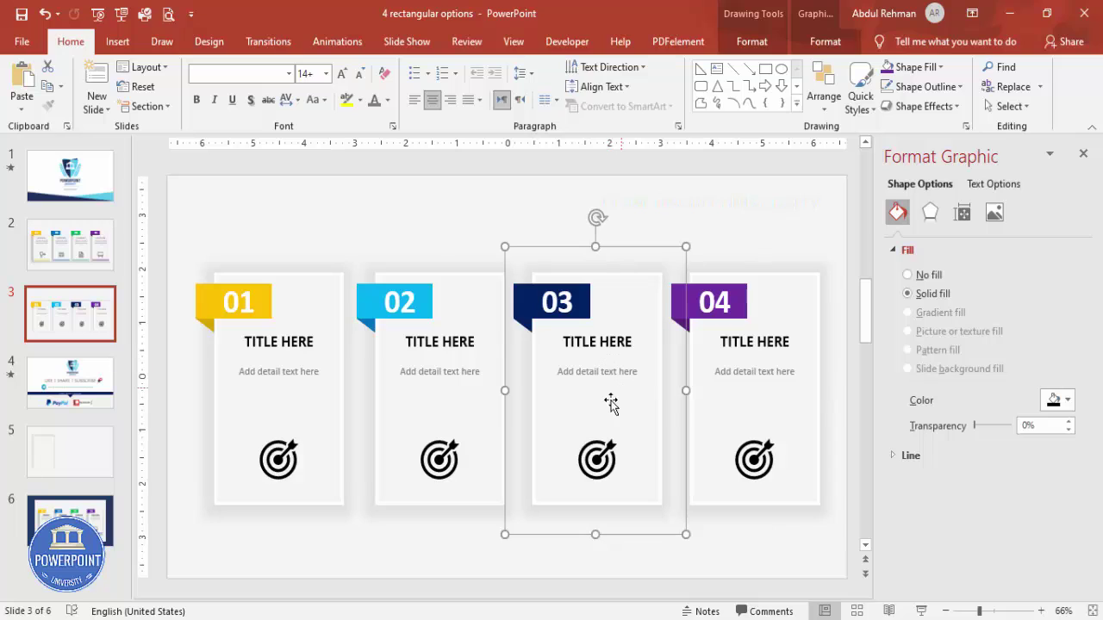
left_click(439, 406)
left_click(308, 414)
left_click(461, 407, "shift")
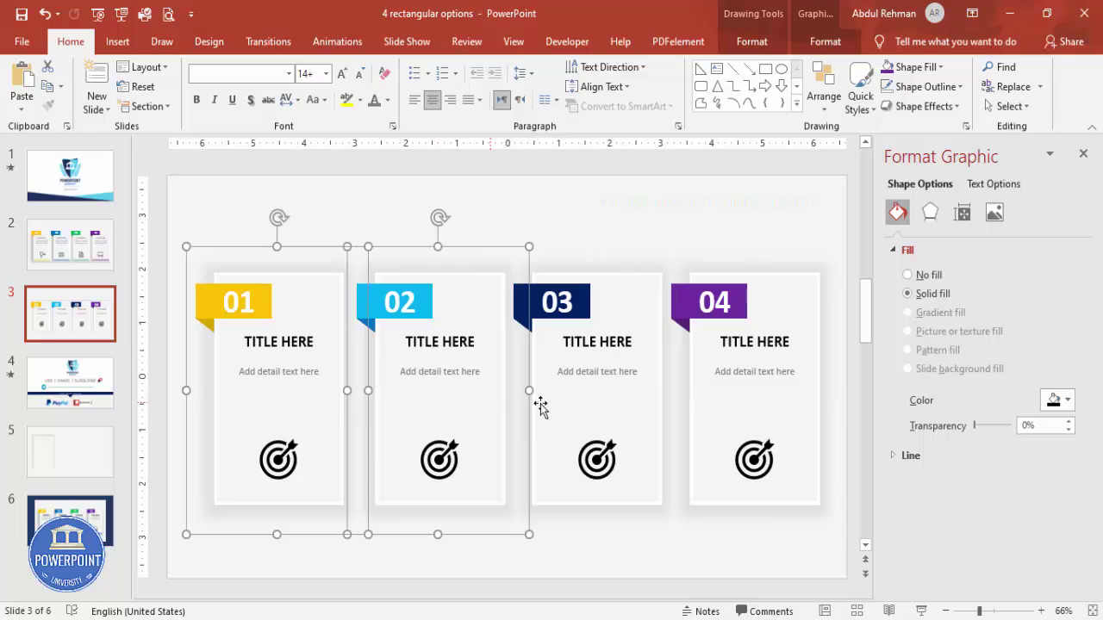
left_click(610, 405, "shift")
left_click(757, 412, "shift")
left_click(1084, 155)
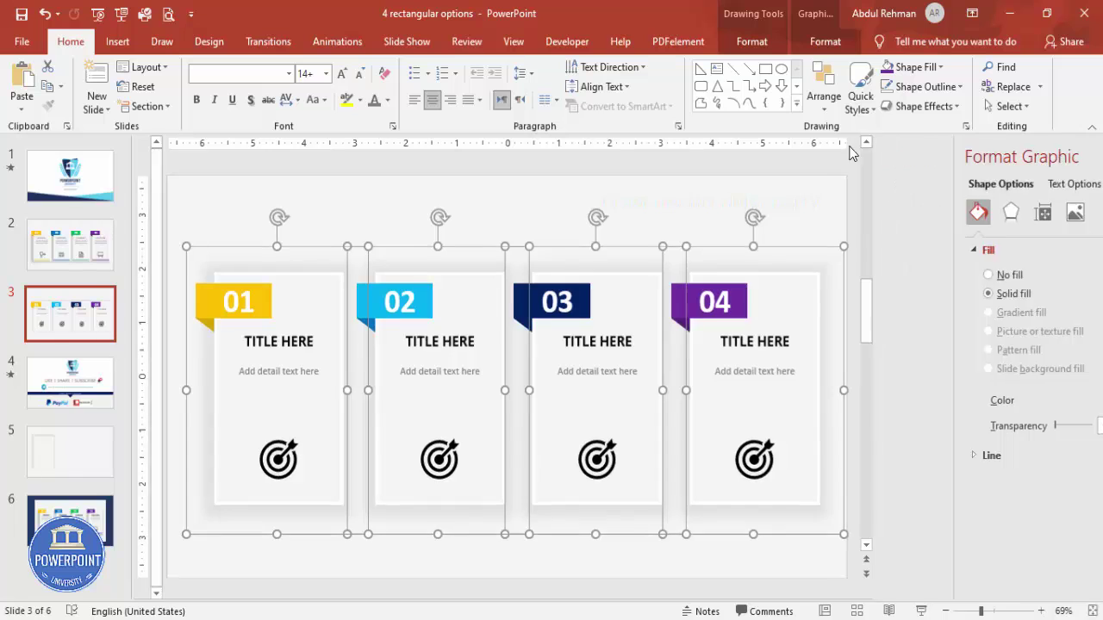
- Give all four card groups a Fly In entrance from the bottom-left, with the Animation Pane shown
left_click(330, 45)
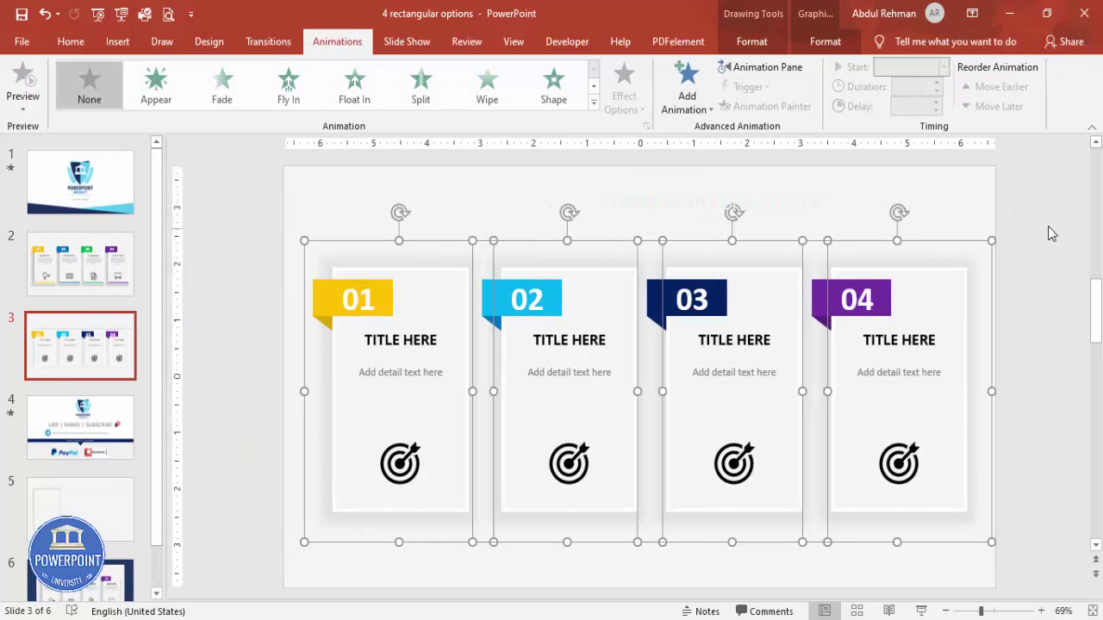
left_click(767, 67)
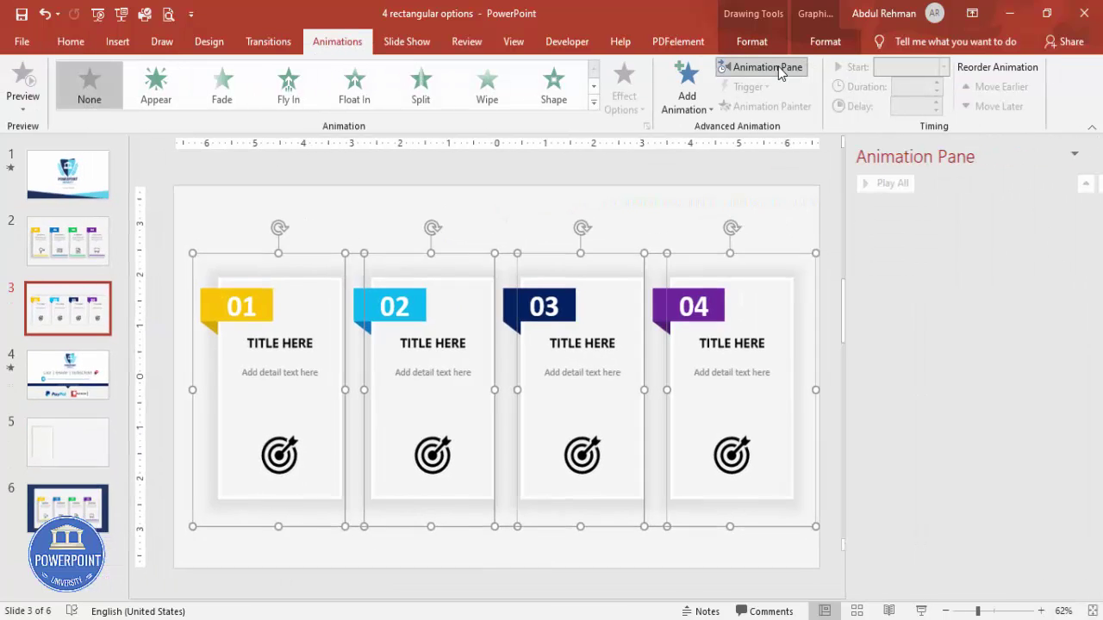
left_click(699, 110)
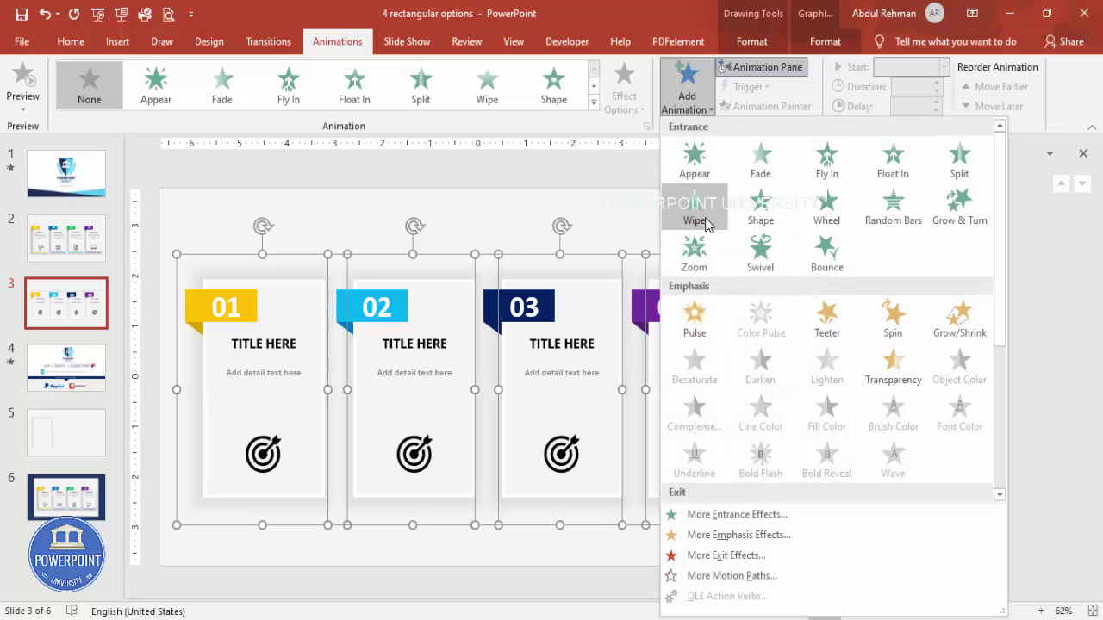
left_click(828, 166)
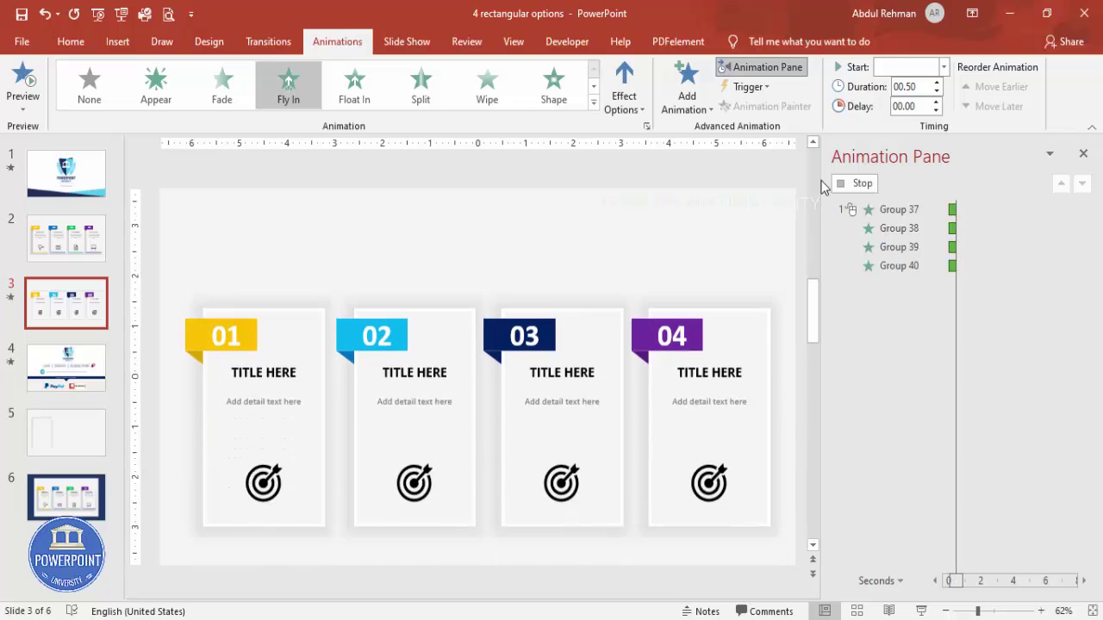
left_click(624, 96)
left_click(653, 191)
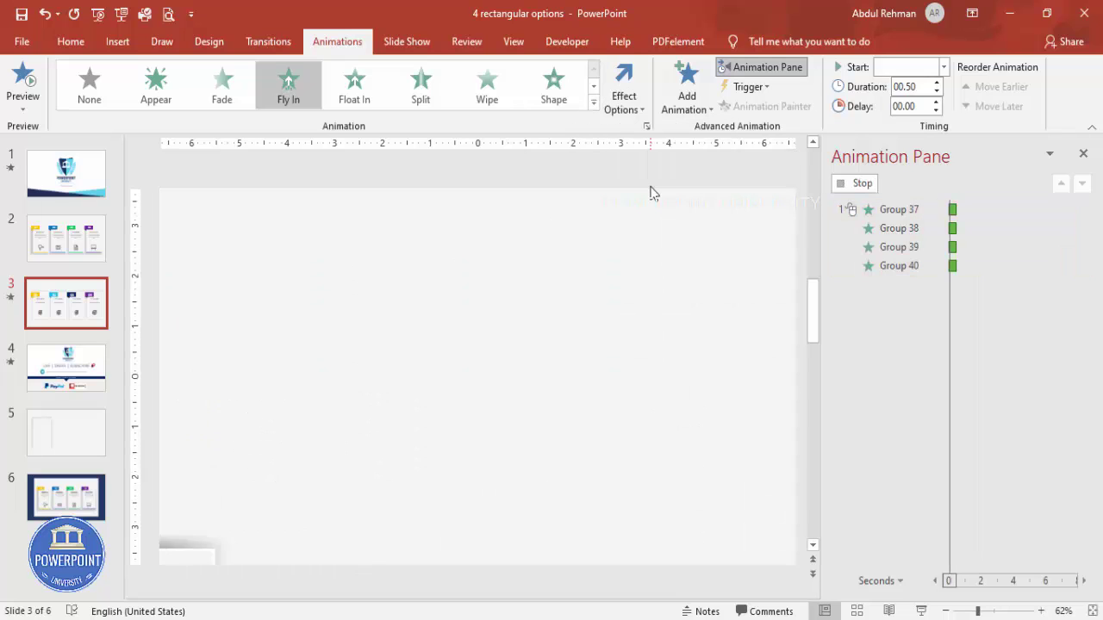